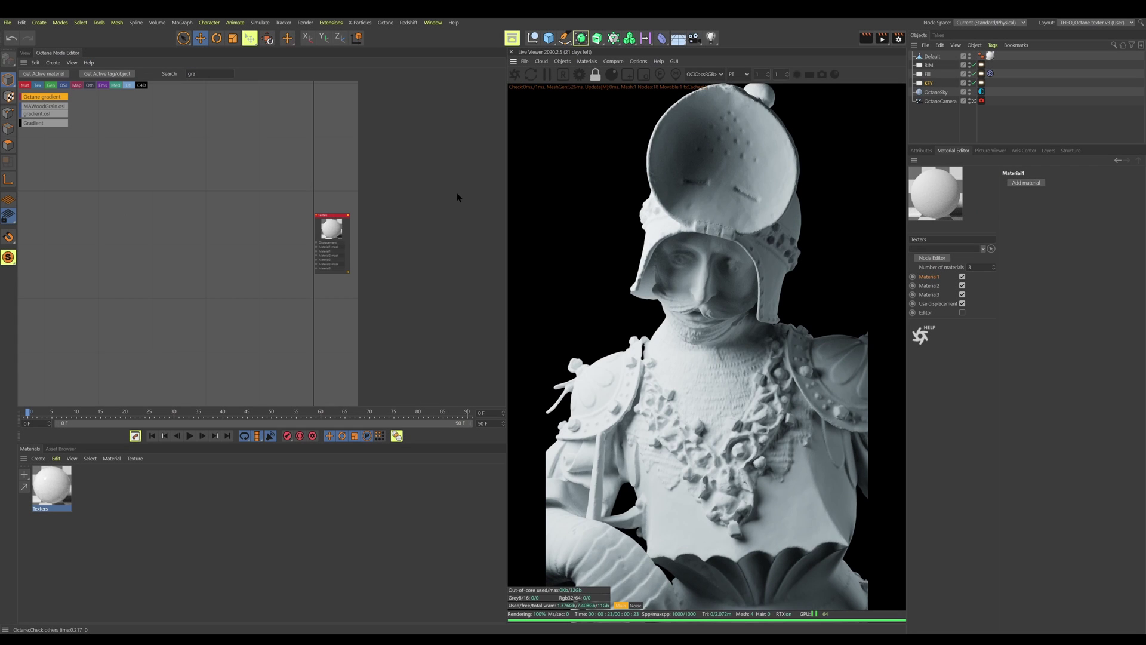
Add a Sub material node and connect it to the Material1 input of the Texters composite material
click(316, 233)
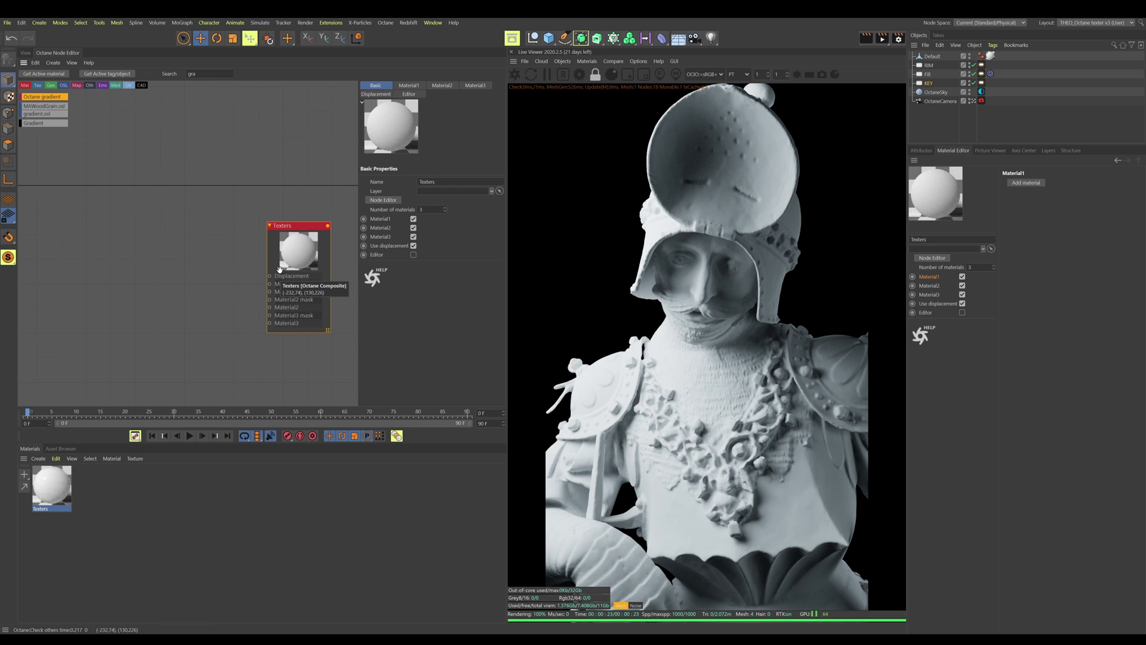
drag(269, 292, 190, 201)
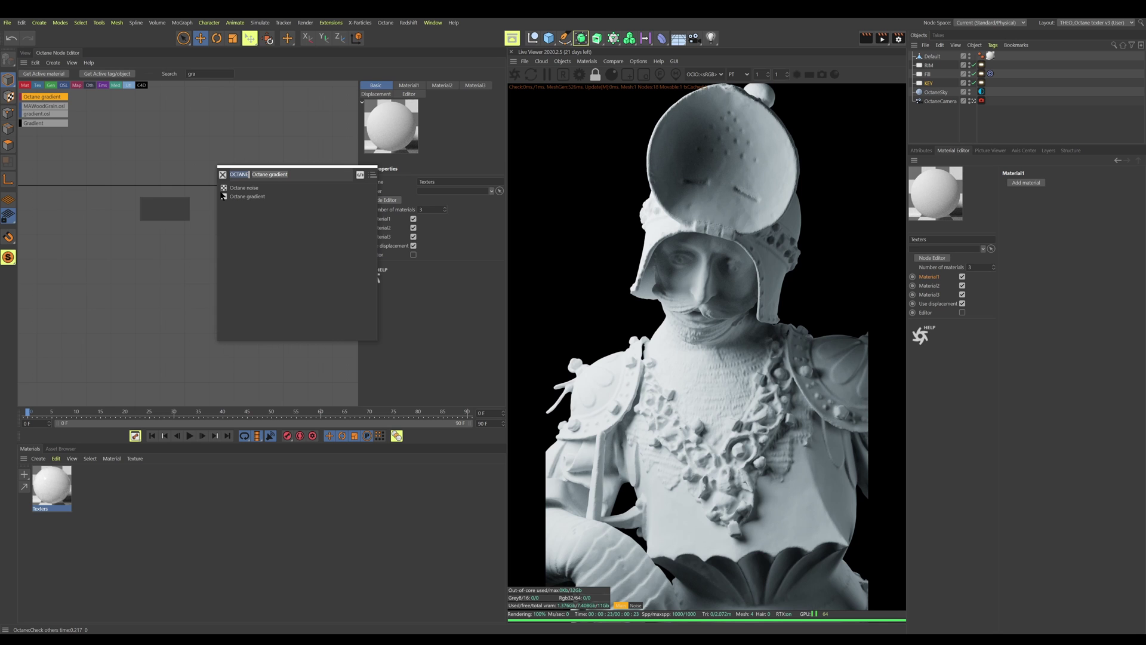
key(BackSpace)
click(241, 188)
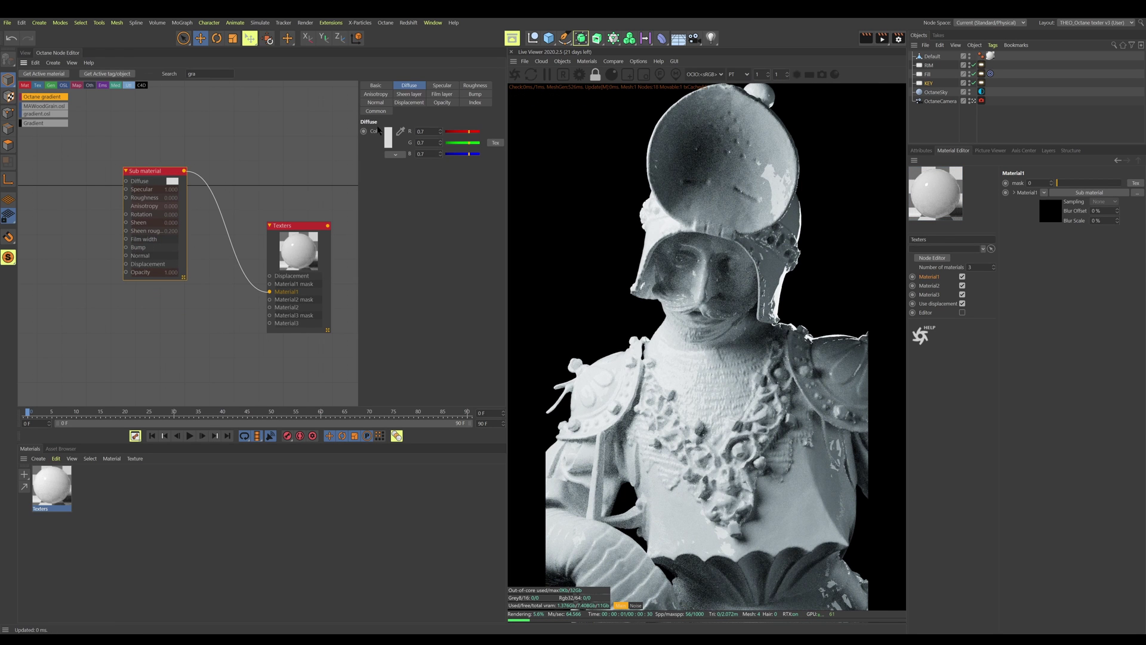
Keep the sub material's current diffuse color and rename the node Base Layer
click(388, 138)
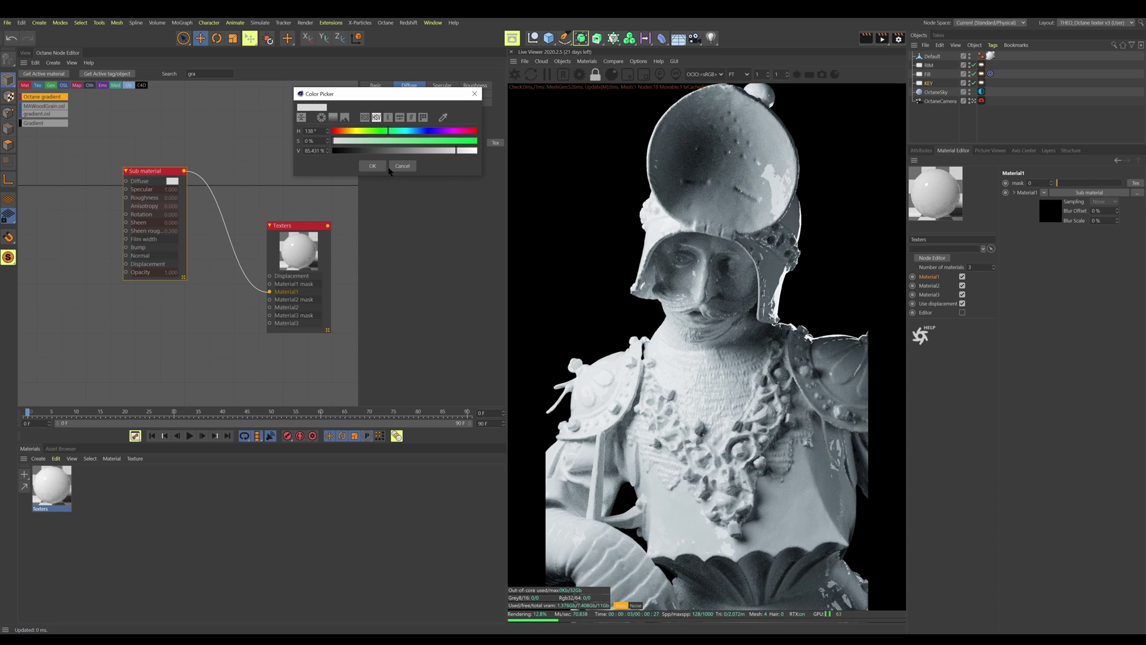
click(372, 167)
click(377, 87)
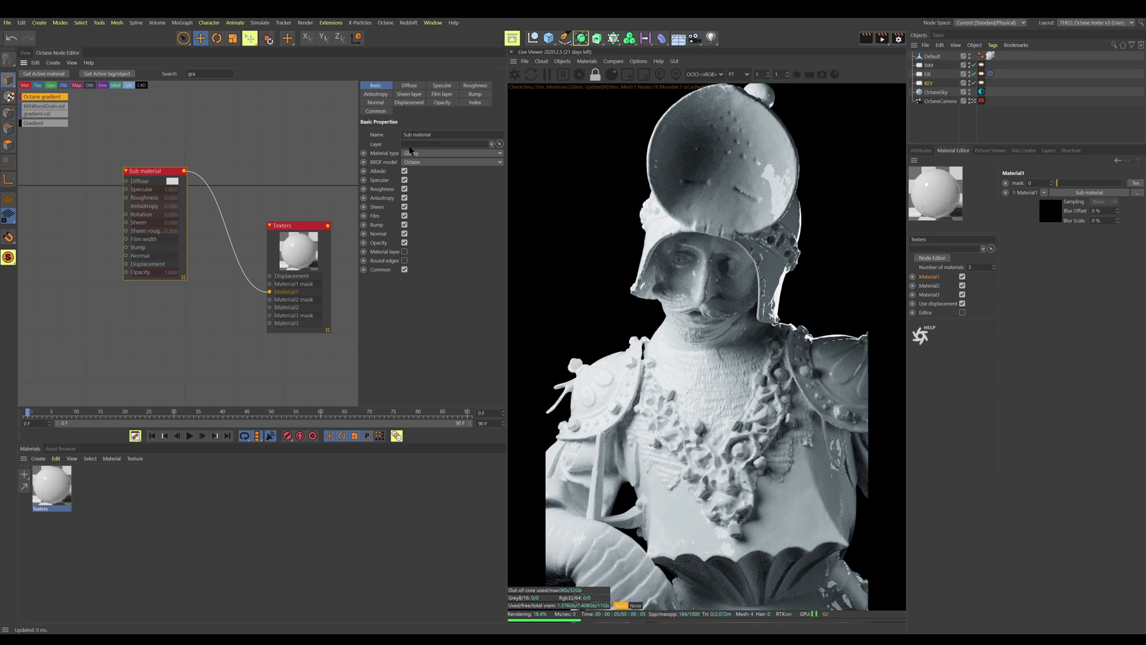
click(434, 134)
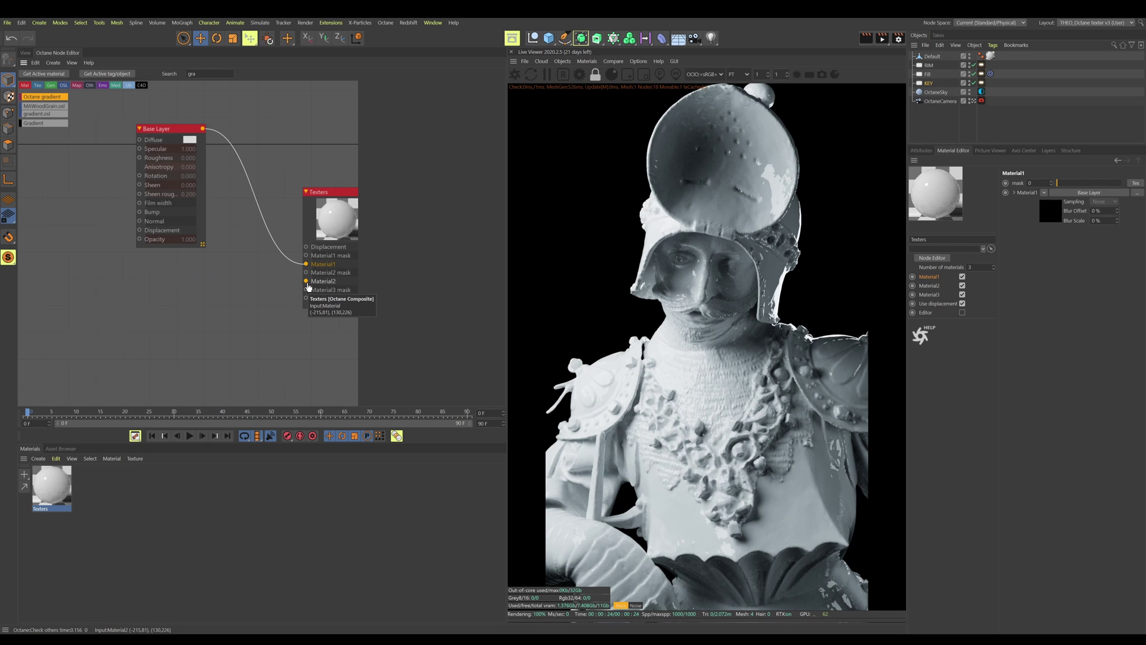
Add a Sub material named Edge Layer to the Material2 input and connect a red RgbSpectrum to its Diffuse
drag(307, 286, 160, 276)
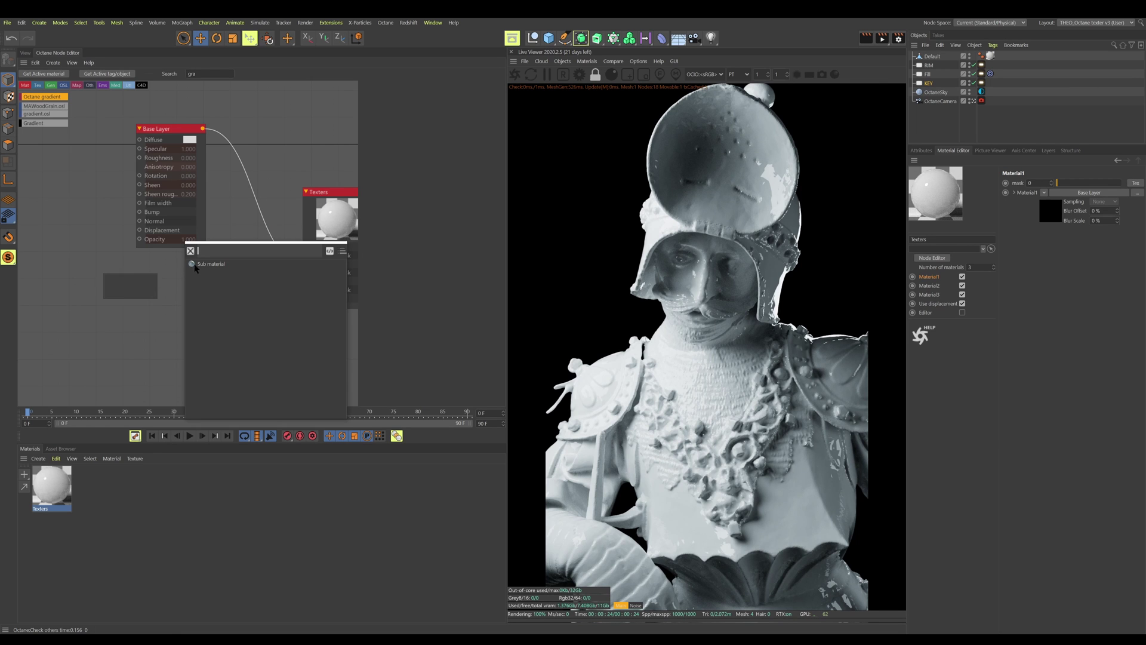
click(207, 264)
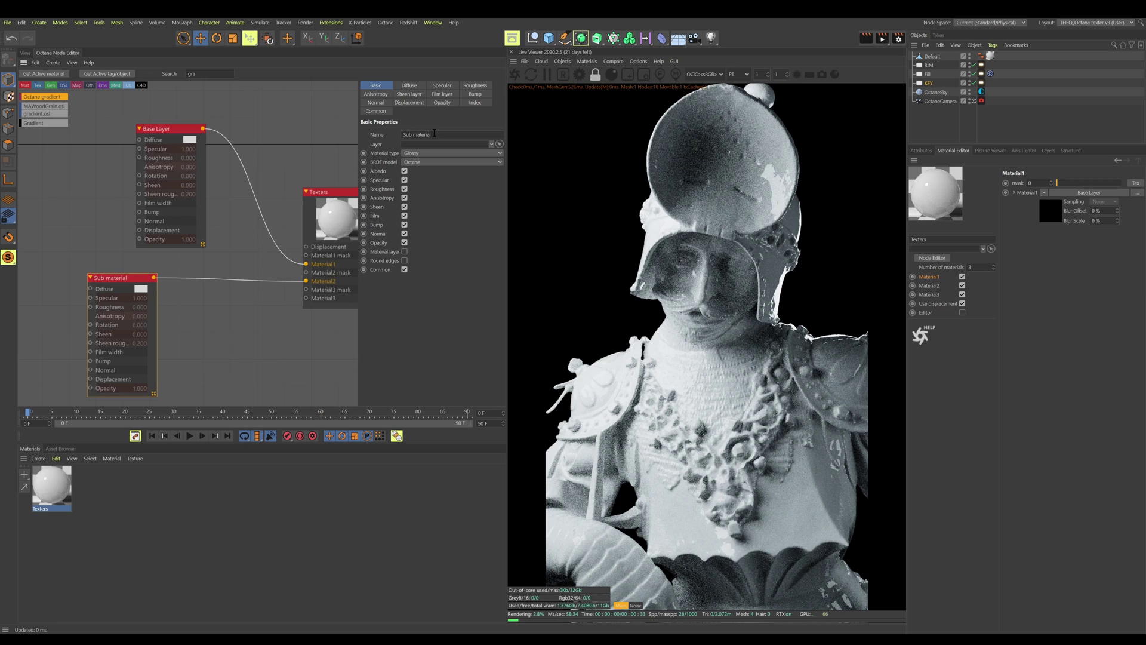
click(441, 135)
text(Edge Layer)
key(Return)
scroll(190, 261, up, 2)
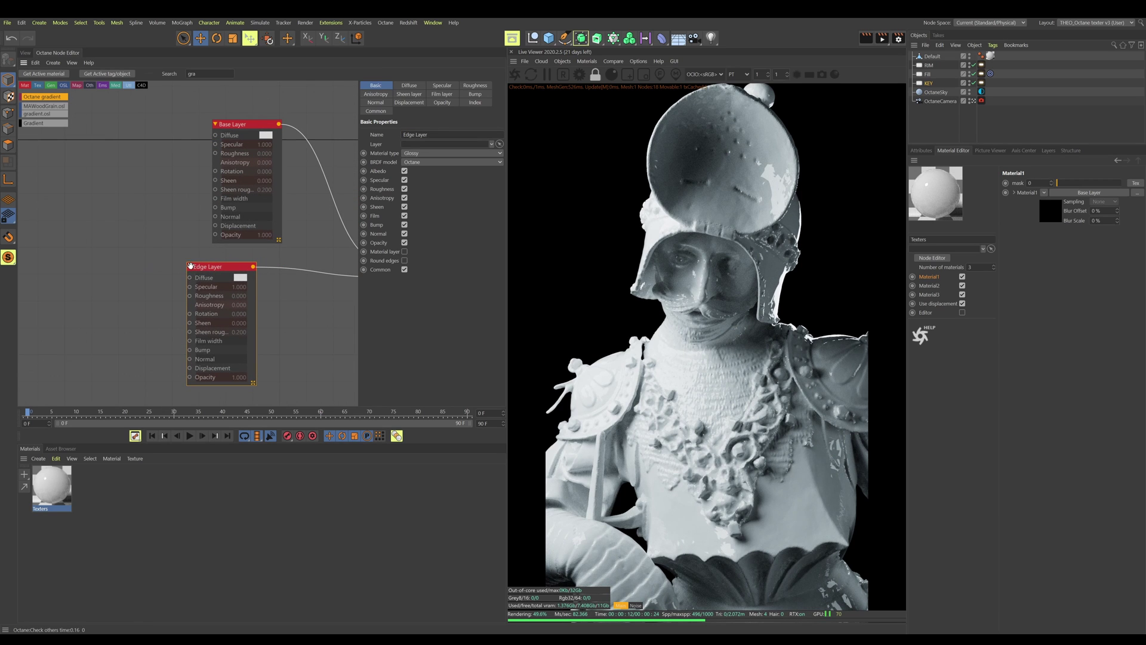
drag(190, 277, 136, 244)
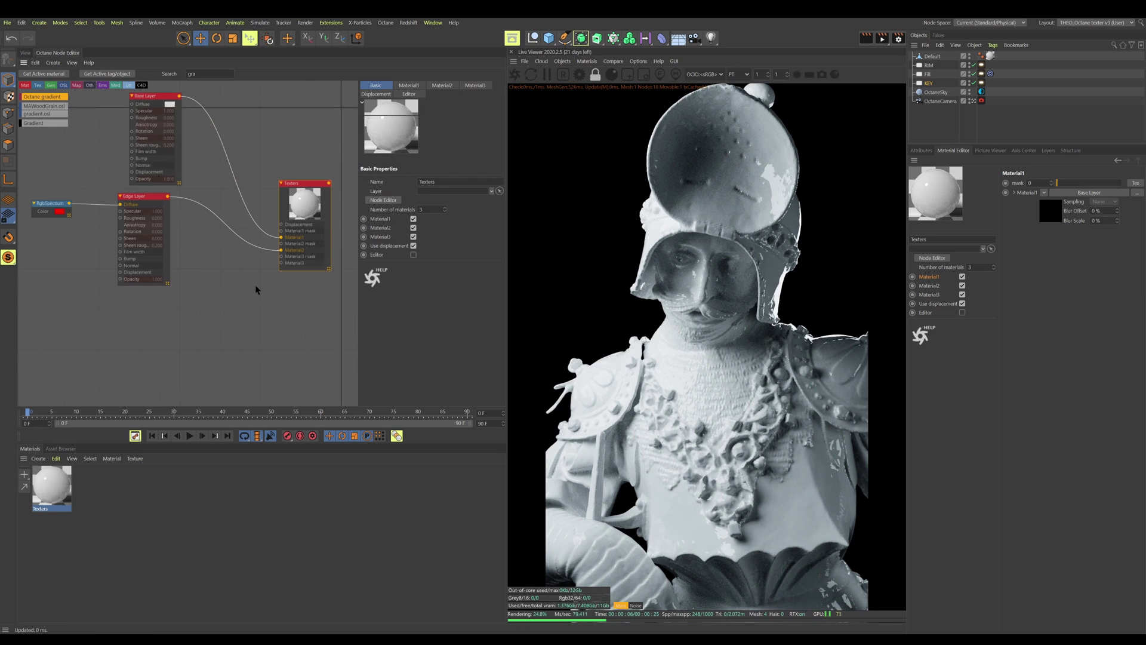
Add a Sub material named Rust to the Material3 input and connect a blue RgbSpectrum to its Diffuse
scroll(269, 277, up, 2)
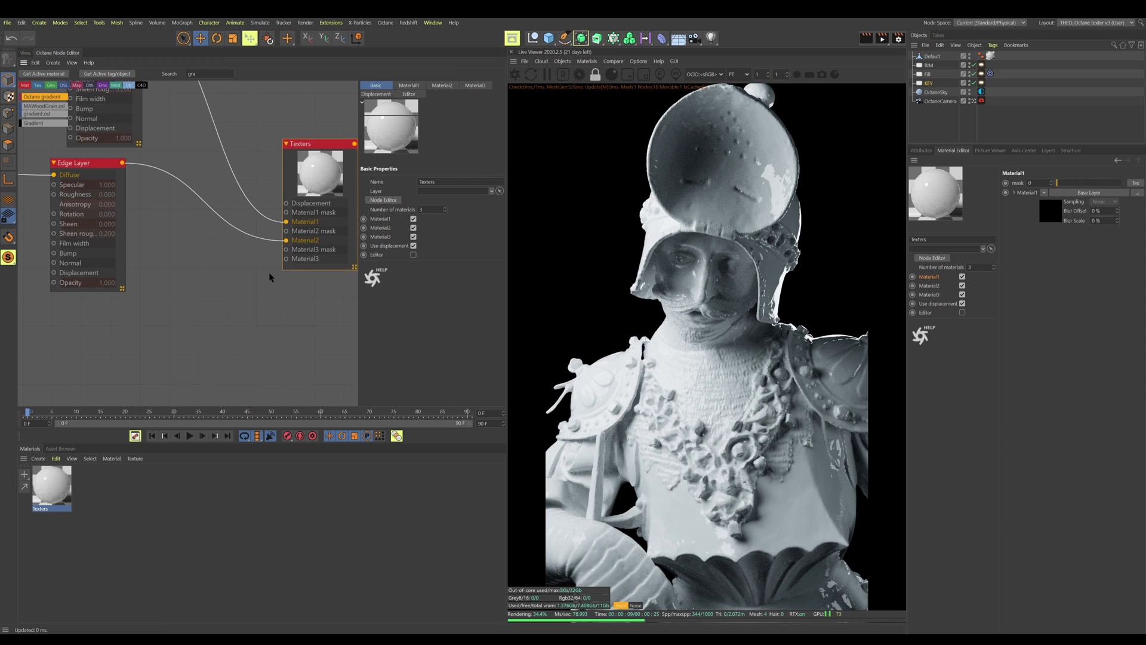
scroll(272, 273, down, 3)
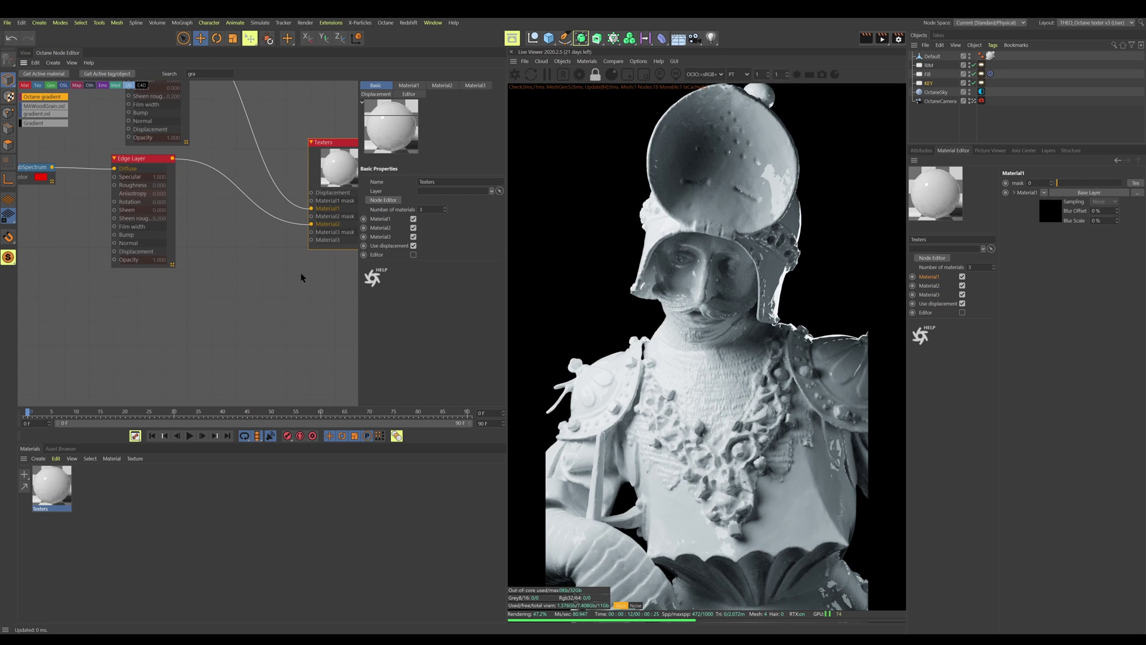
drag(311, 239, 197, 305)
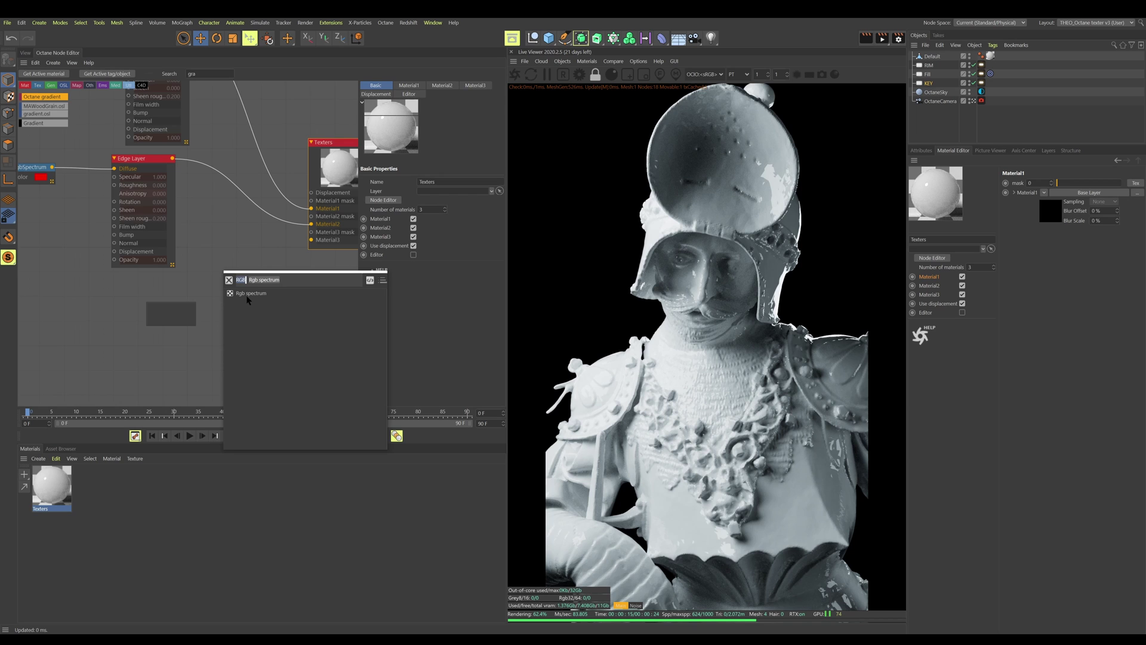
text(s)
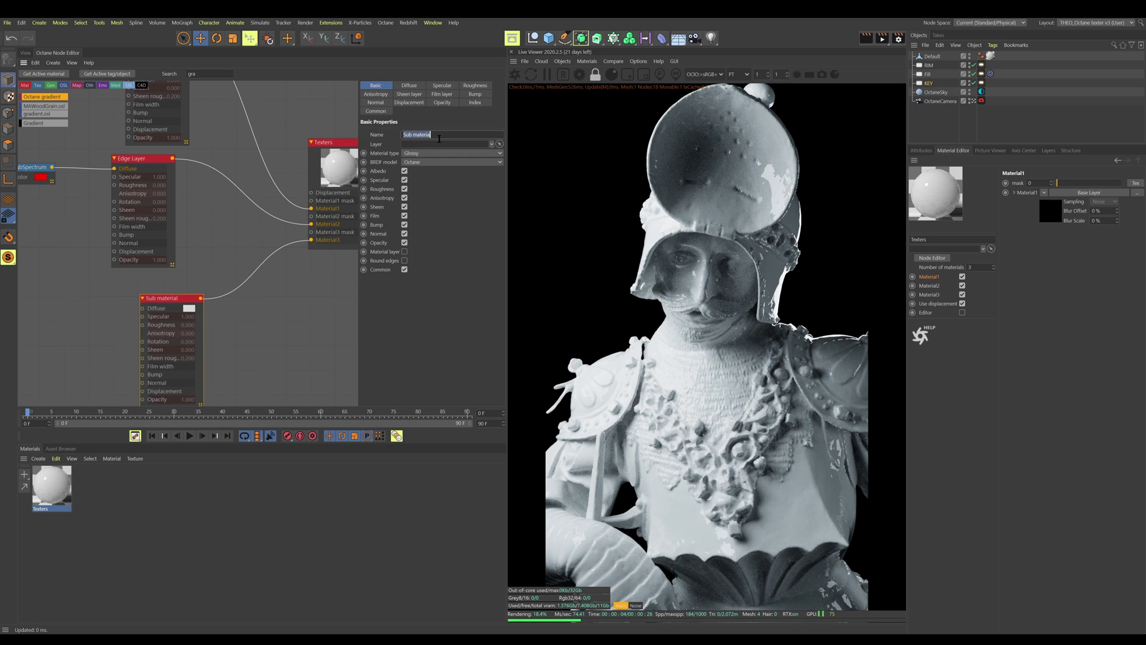
text(R)
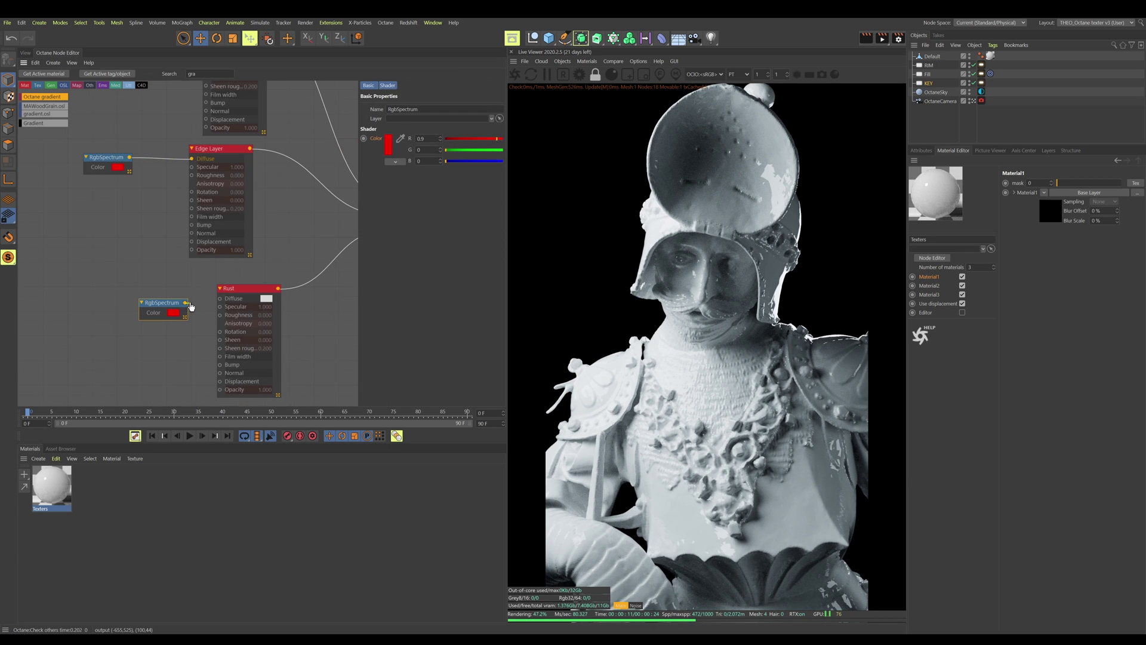
drag(185, 302, 224, 304)
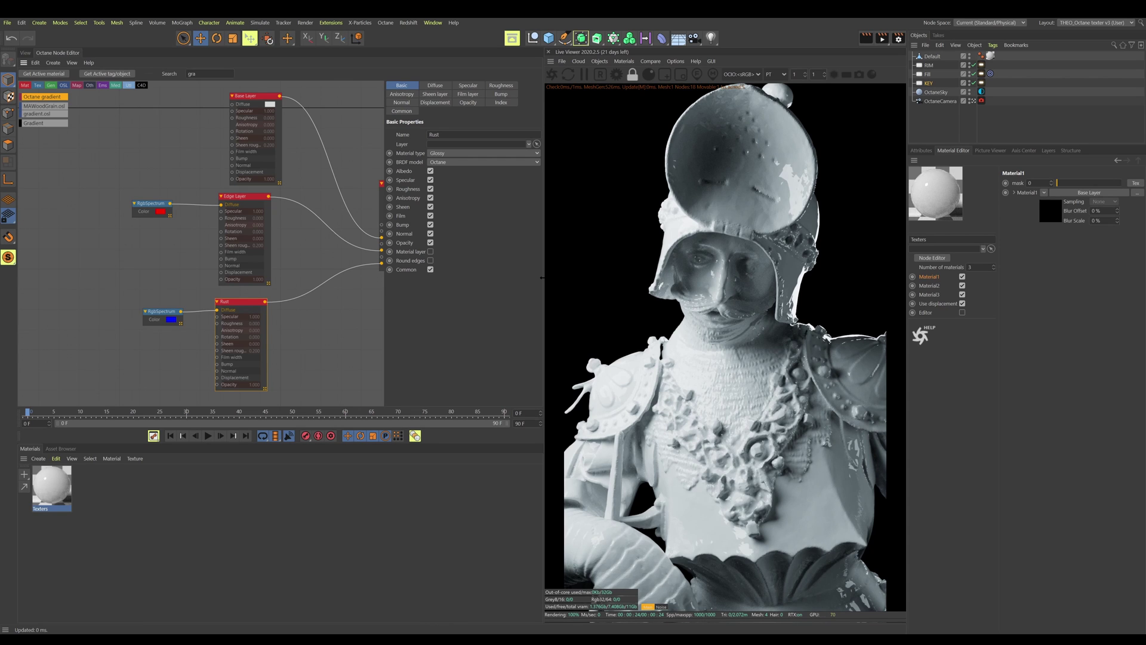
Move the Rust and Edge Layer nodes down with their RgbSpectrum nodes to space out the node graph
shift+drag(113, 295, 180, 359)
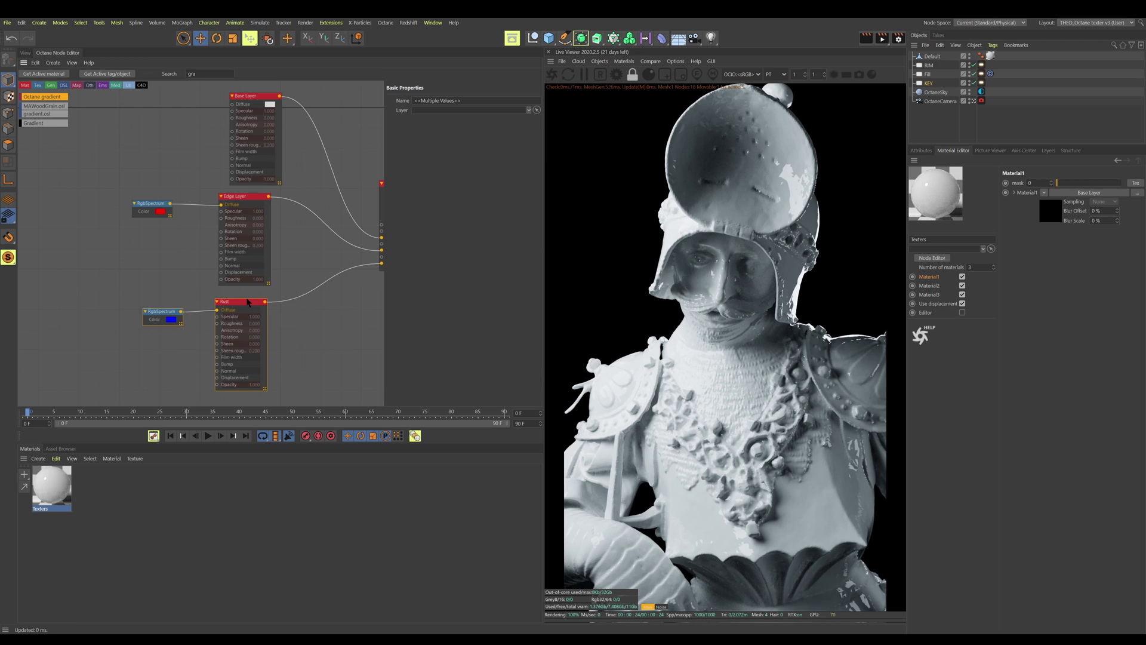
drag(245, 306, 123, 190)
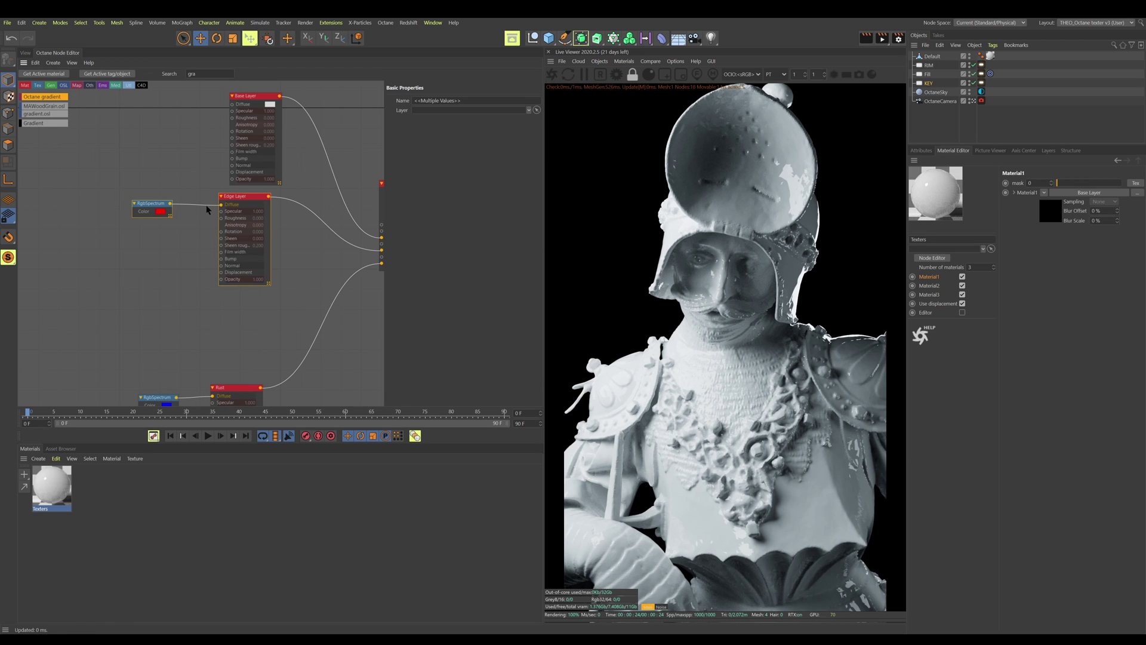
drag(243, 199, 223, 219)
Add a Gradient node and connect it to the Material2 mask input of the Texters composite
scroll(319, 268, down, 1)
middle_drag(319, 268, 261, 267)
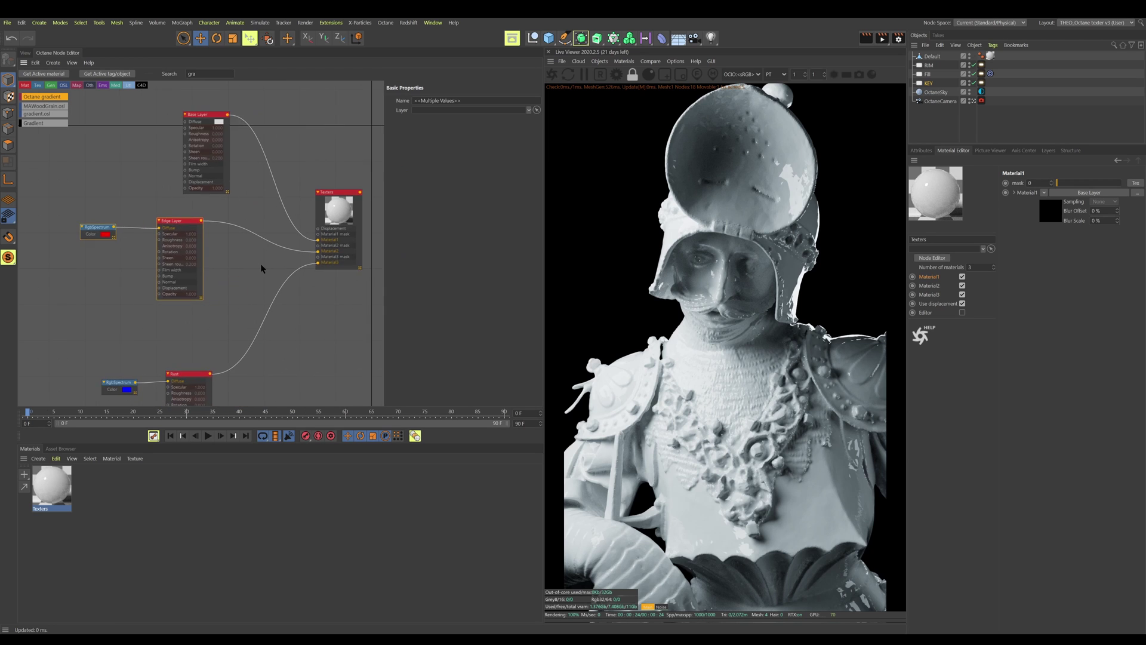
scroll(261, 266, up, 3)
middle_drag(306, 237, 296, 238)
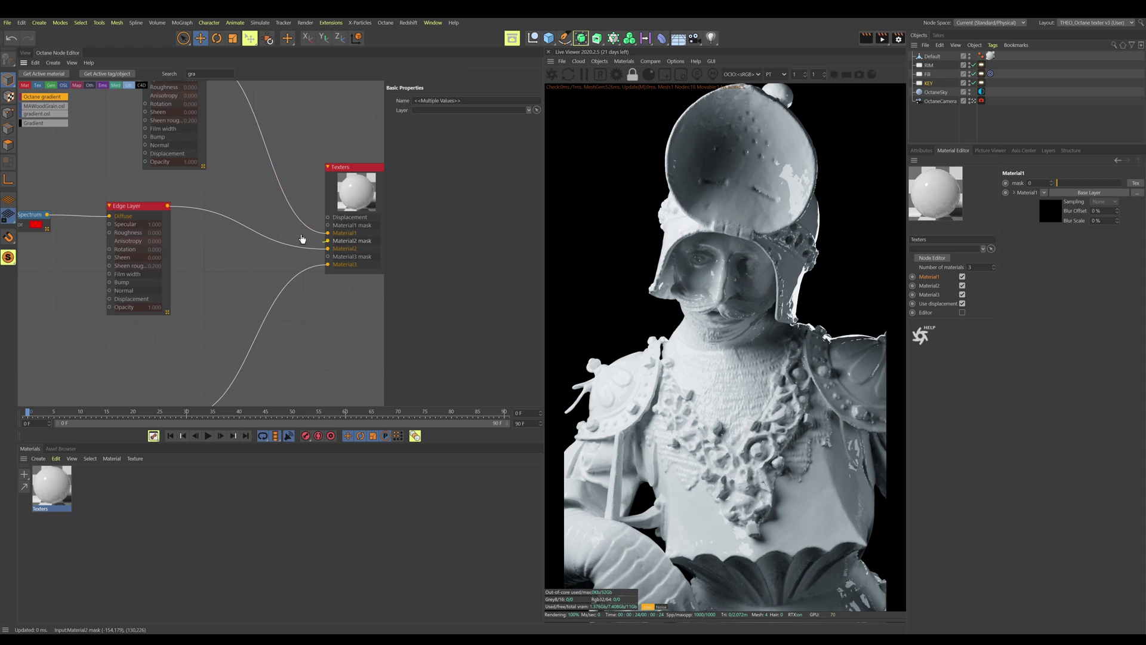
drag(327, 241, 154, 182)
text(SUB)
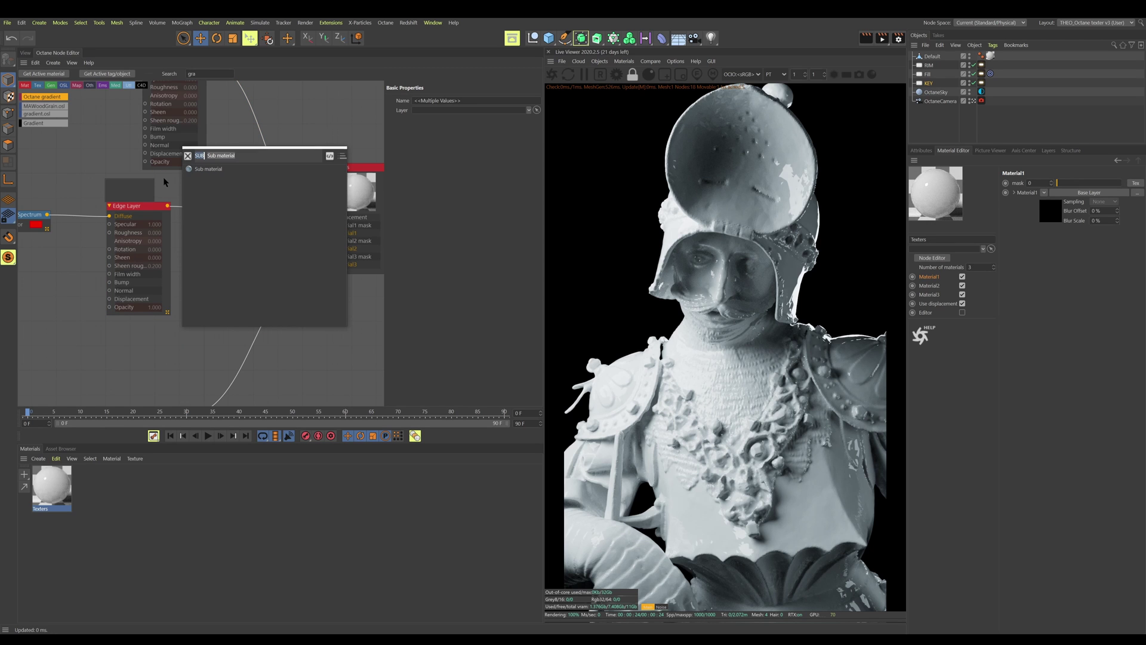
text(gra)
key(Return)
Add a Dirt node and connect it to the Texture input of the Gradient node
scroll(119, 171, down, 1)
middle_drag(123, 173, 287, 219)
scroll(258, 216, up, 1)
drag(289, 233, 228, 210)
text(d)
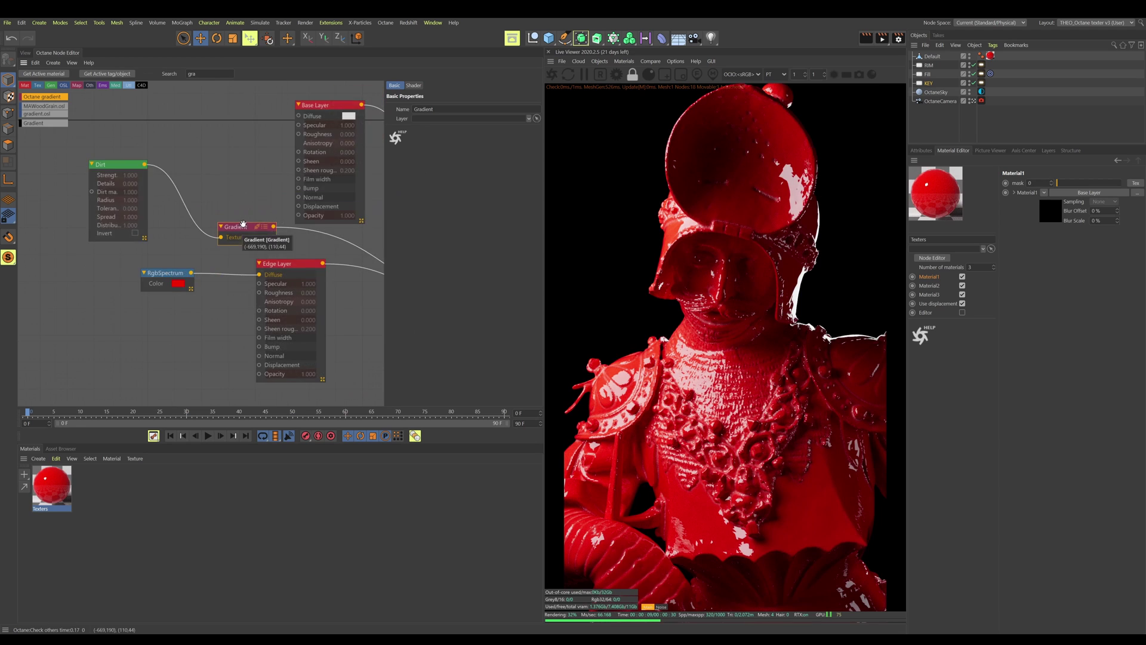
Reverse the Gradient node's color ramp so it runs from white to black
scroll(251, 212, down, 2)
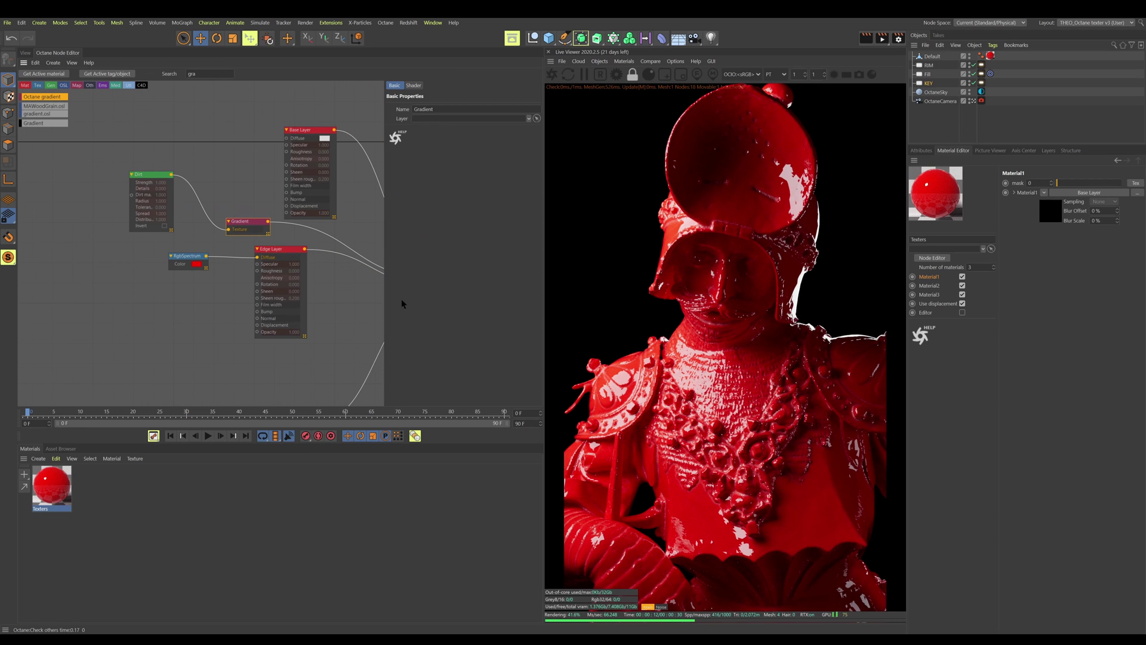
scroll(257, 200, up, 2)
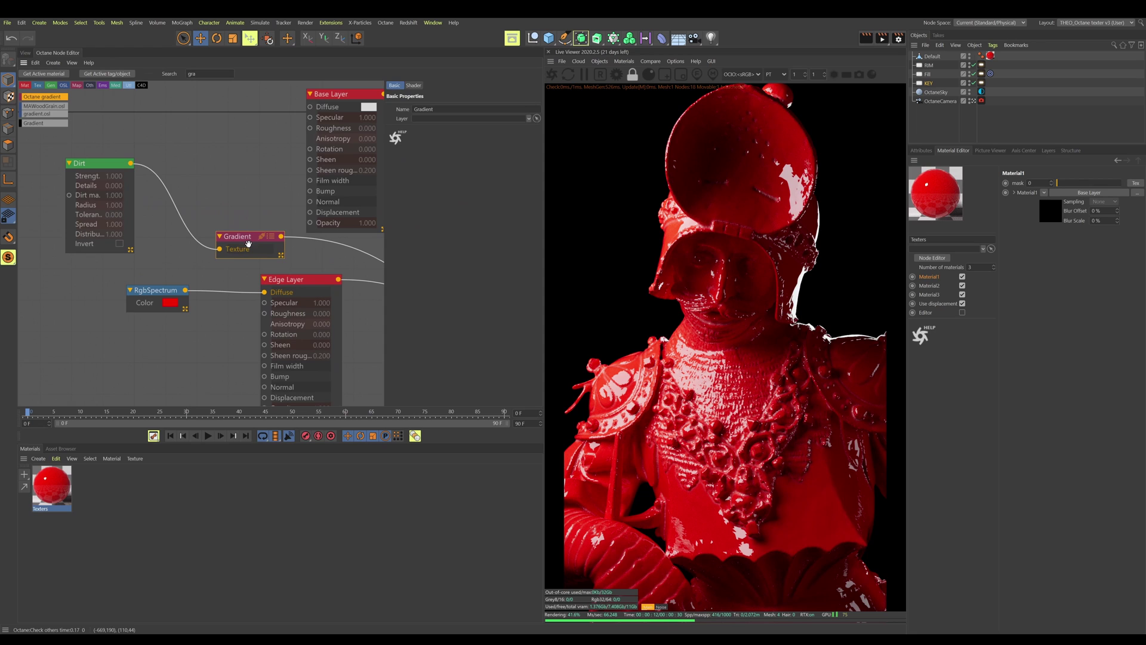
click(413, 85)
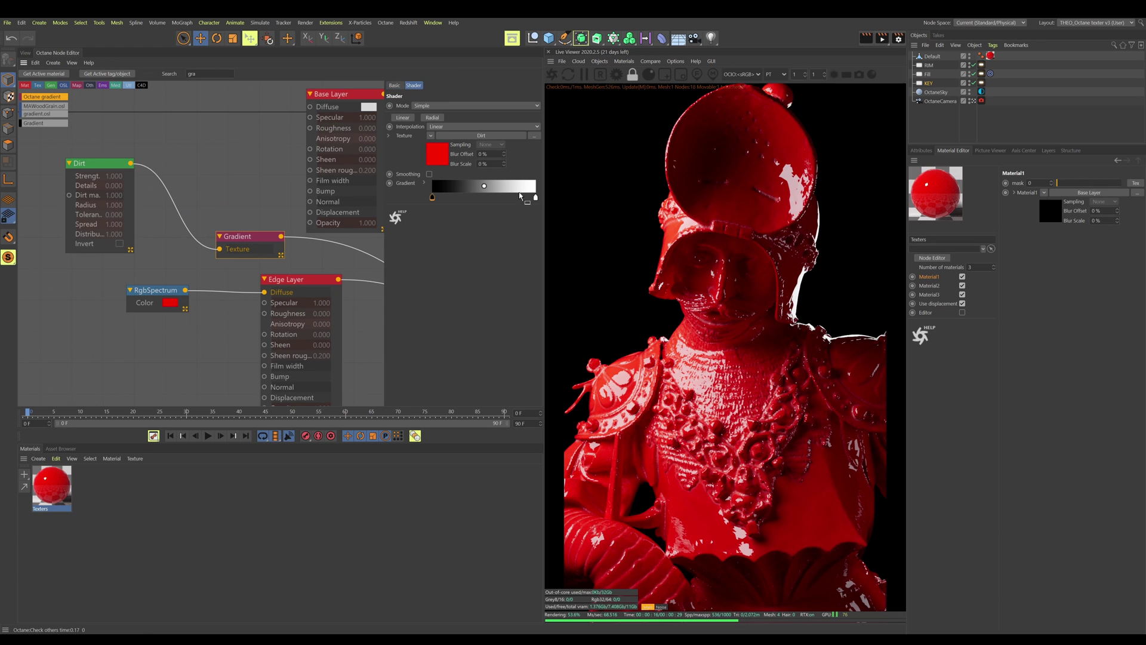
mouse_move(536, 197)
mouse_down()
mouse_move(439, 197)
mouse_move(544, 201)
mouse_up()
drag(451, 199, 428, 201)
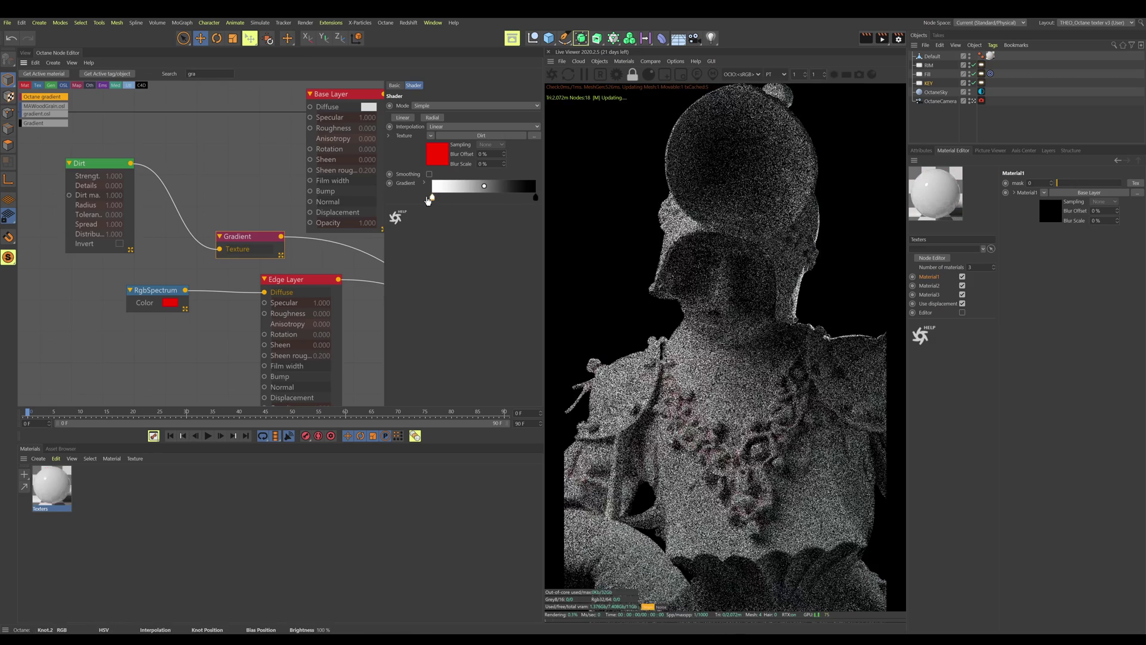
Raise the Dirt node's Strength to about 2.97 and its Radius to about 3.48 cm
scroll(680, 416, up, 8)
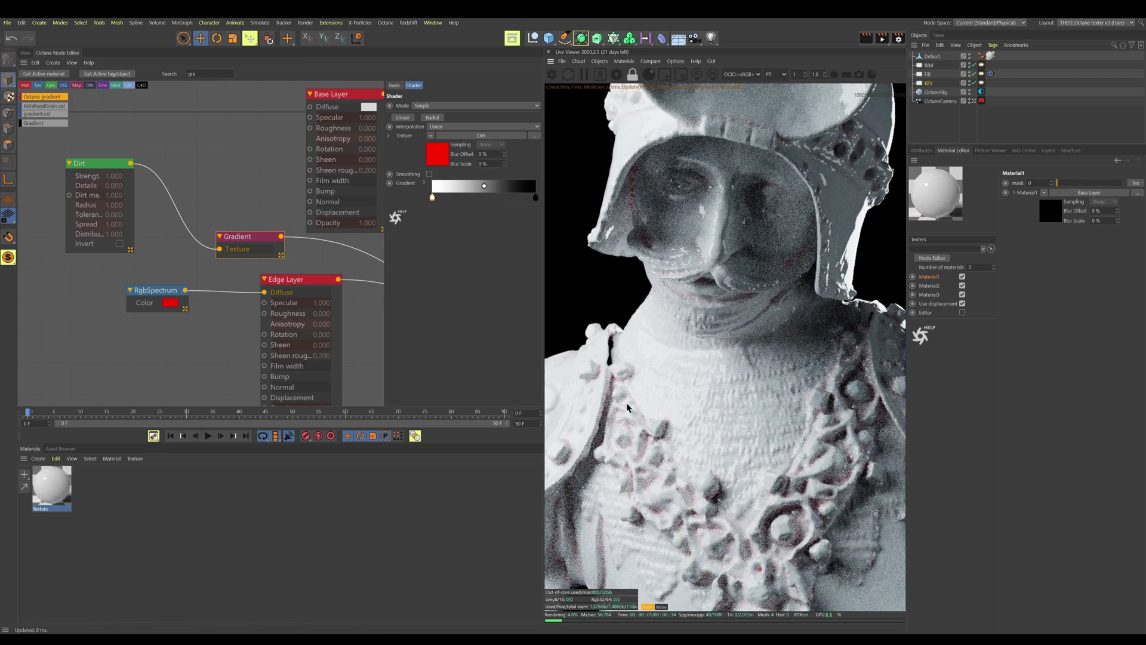
scroll(612, 404, down, 4)
click(95, 163)
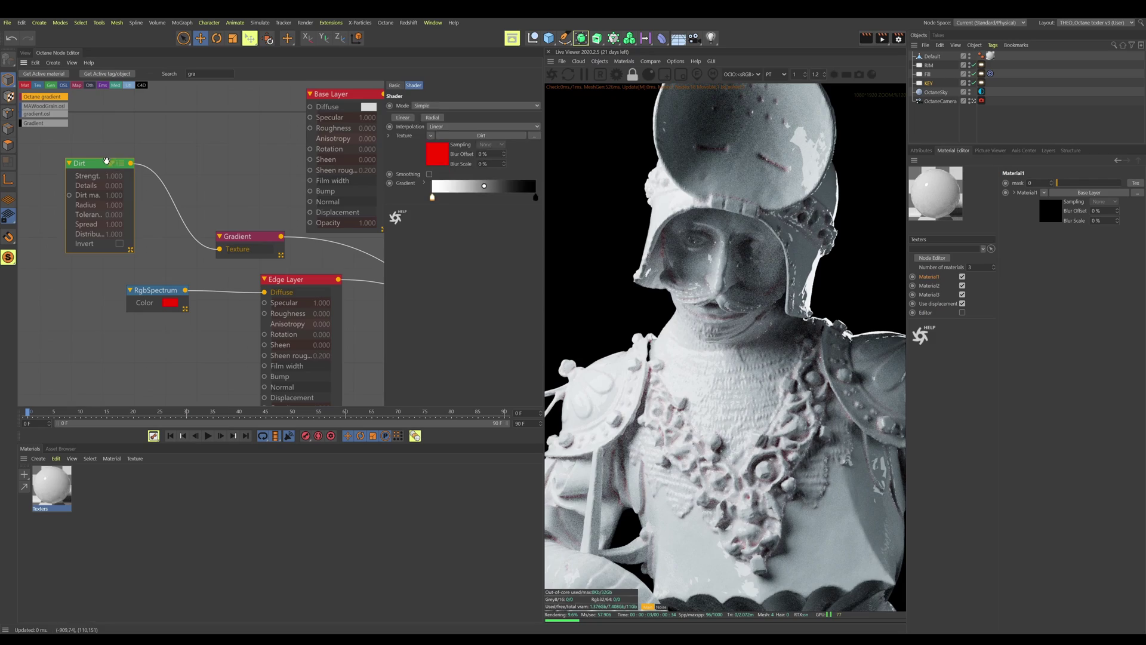
drag(494, 106, 511, 130)
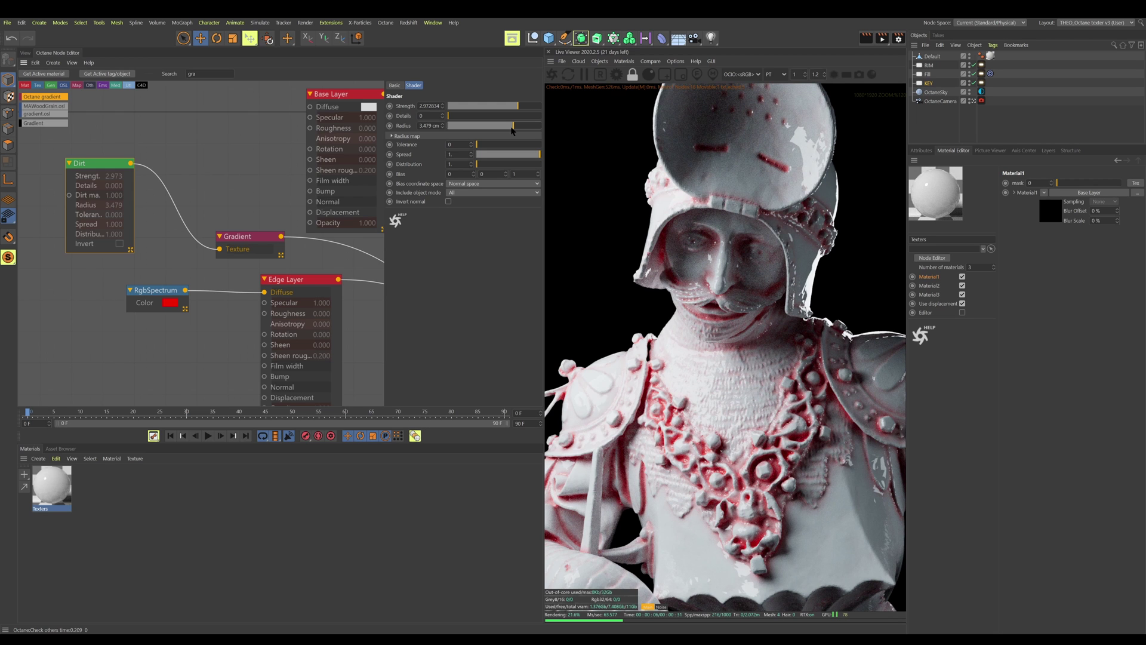
Enable Invert normal on the Dirt node and inspect the edge mask on the statue in the render
click(448, 201)
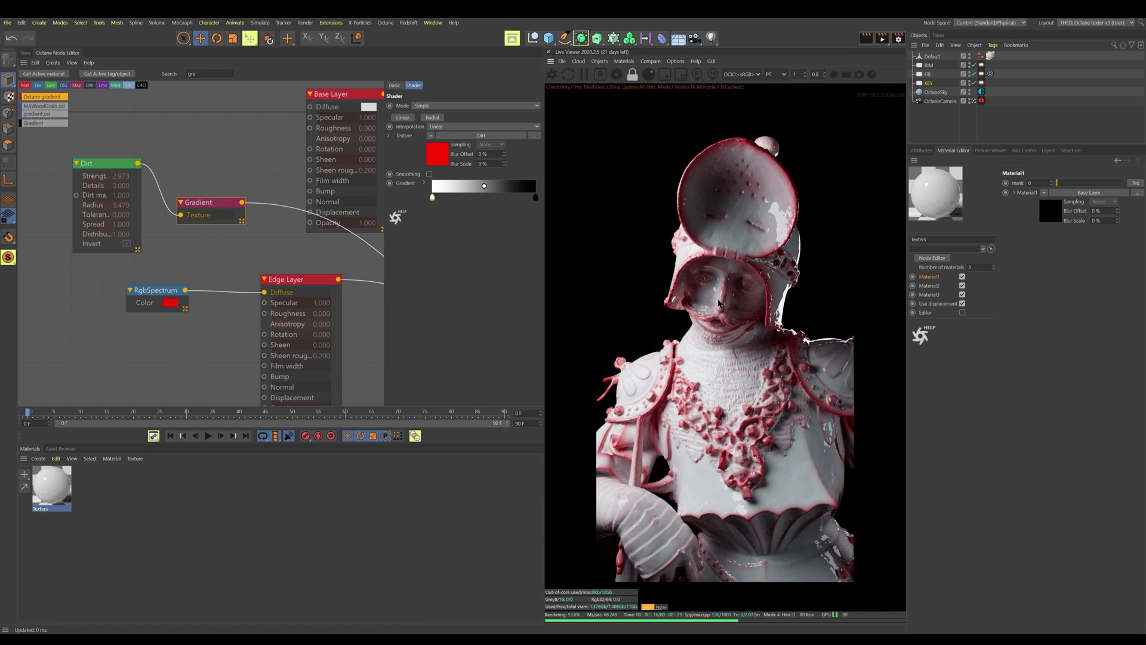
scroll(718, 303, up, 4)
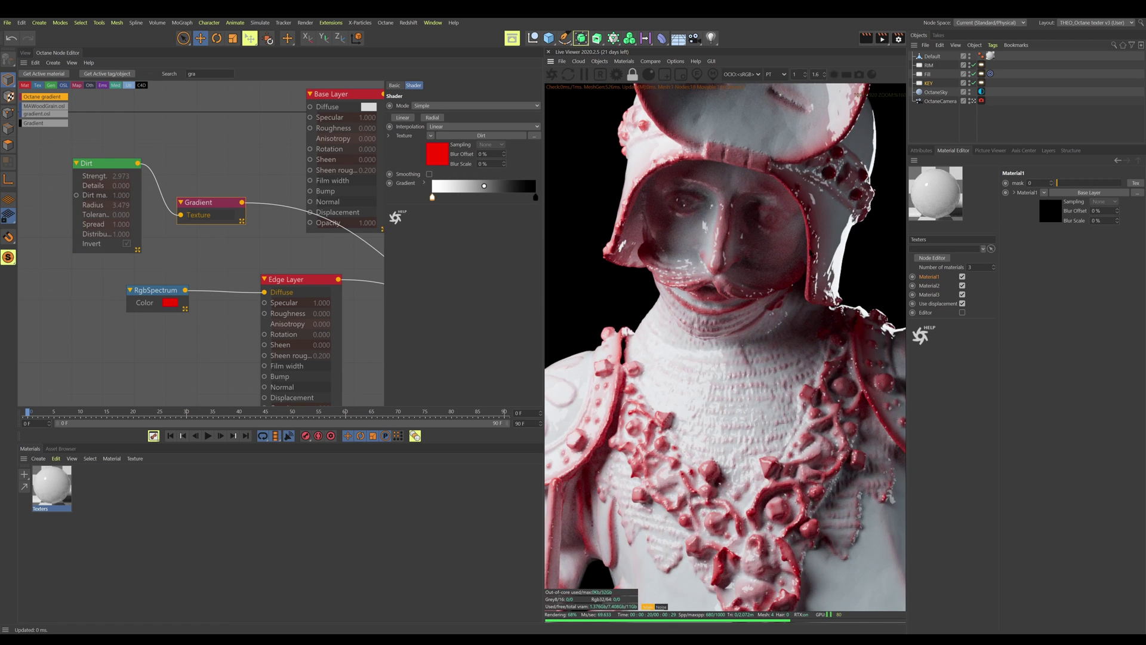
scroll(814, 527, down, 2)
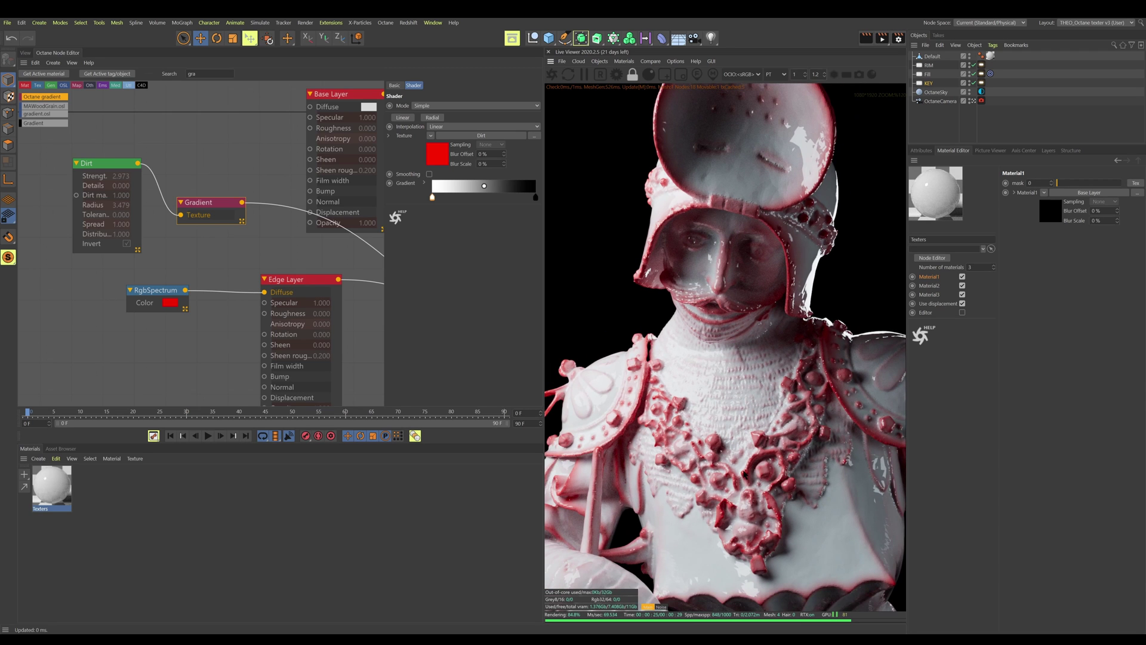
Connect a new ImageTexture node loaded with Scrach metal_Roughness.jpg to the Dirt map input of the Dirt node
middle_drag(182, 164, 292, 193)
middle_drag(144, 203, 234, 220)
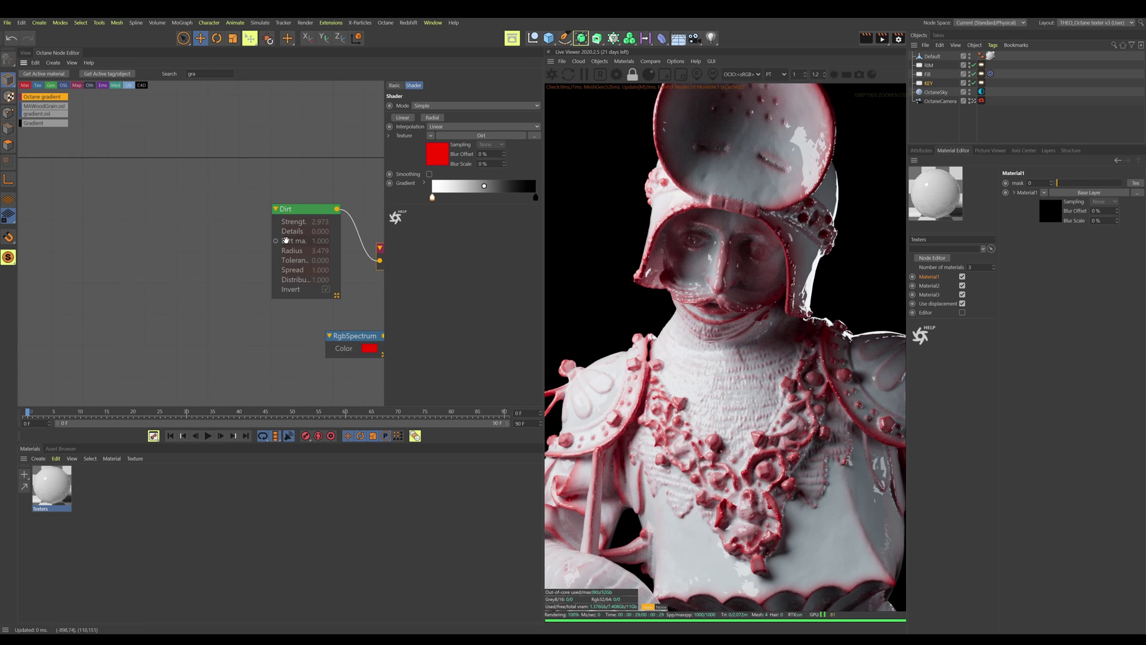
drag(276, 241, 178, 174)
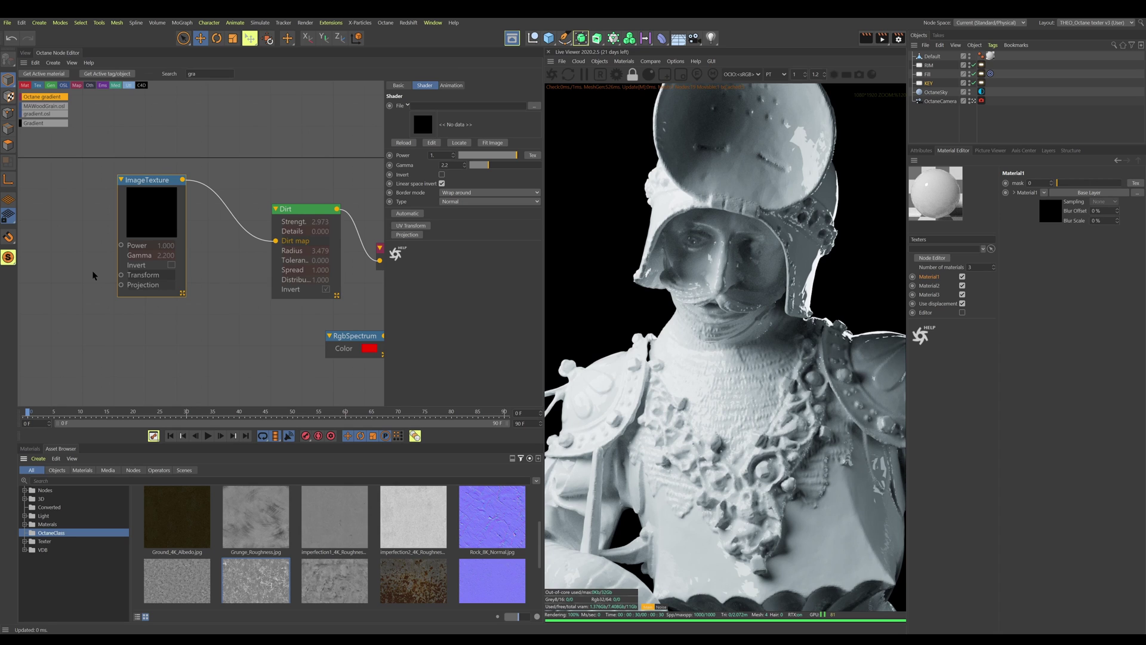
scroll(271, 553, down, 2)
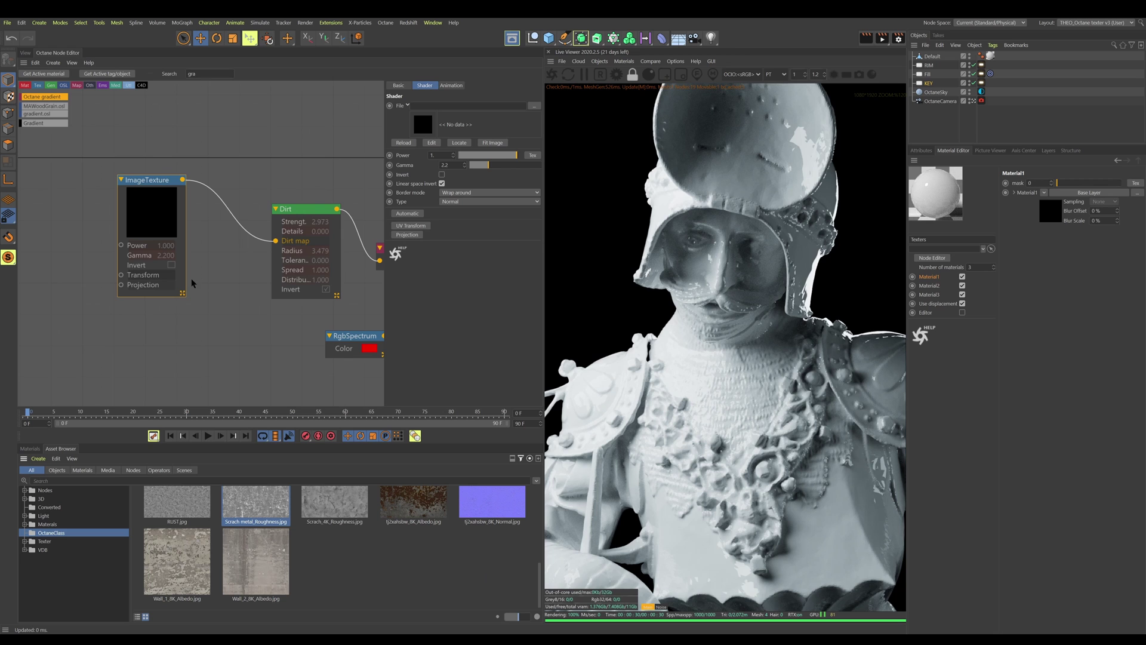
drag(464, 196, 487, 110)
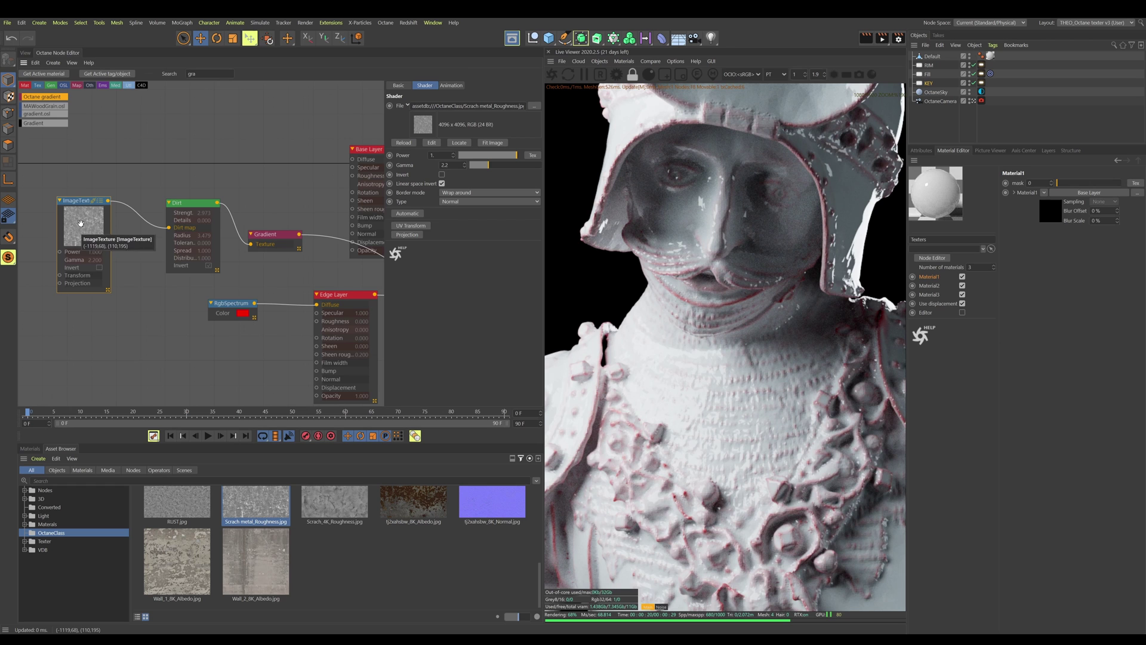
scroll(634, 418, up, 5)
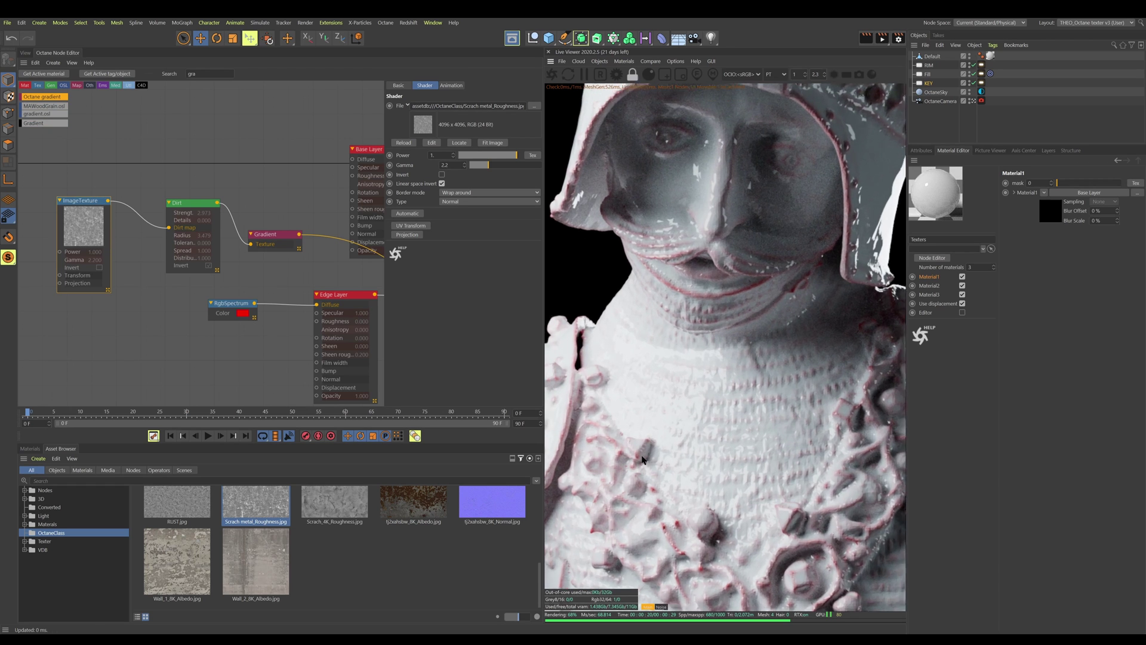
Insert a Gradient node between the ImageTexture and Dirt nodes and bring its black and white knots close together near the dark end
click(398, 86)
click(425, 85)
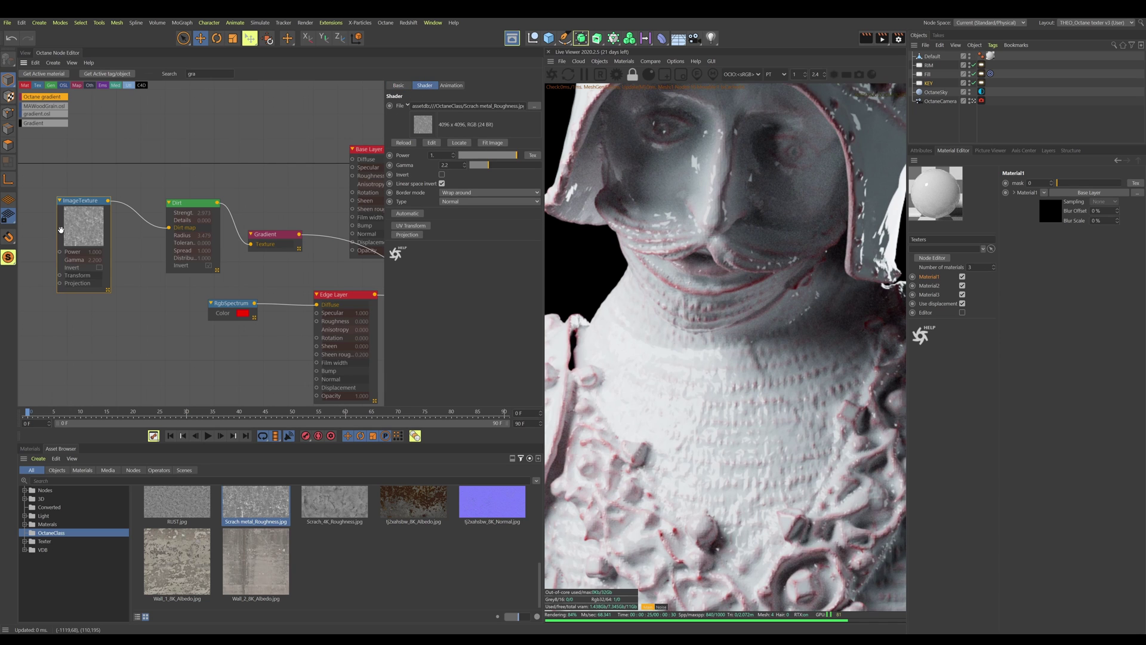
drag(76, 219, 52, 228)
drag(45, 96, 106, 221)
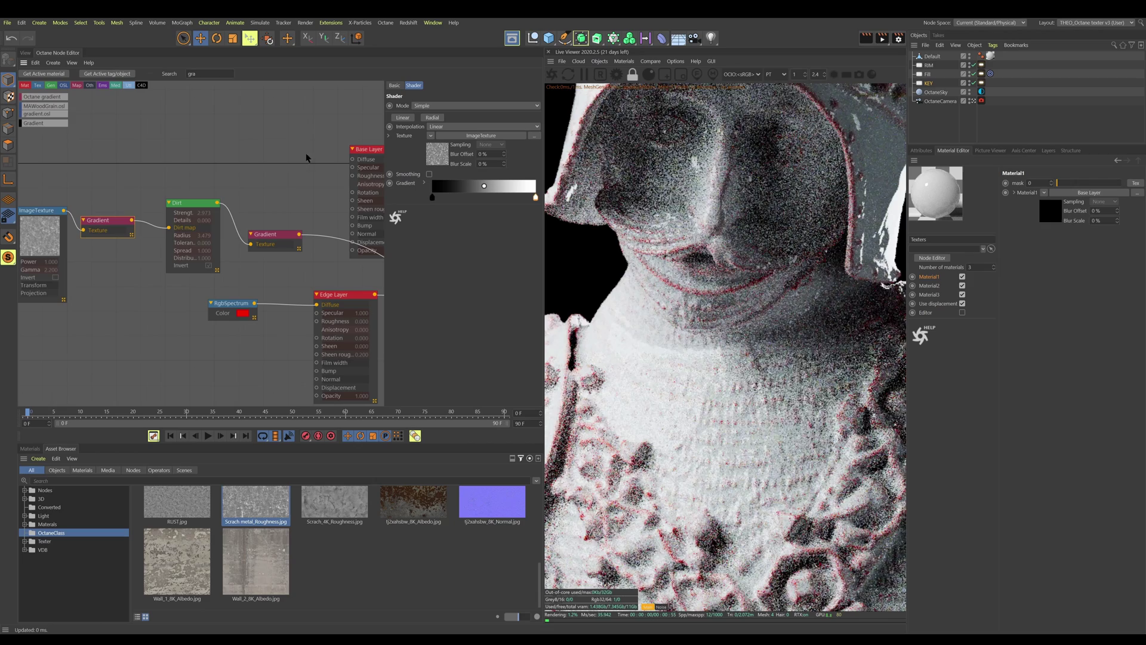
drag(432, 197, 442, 197)
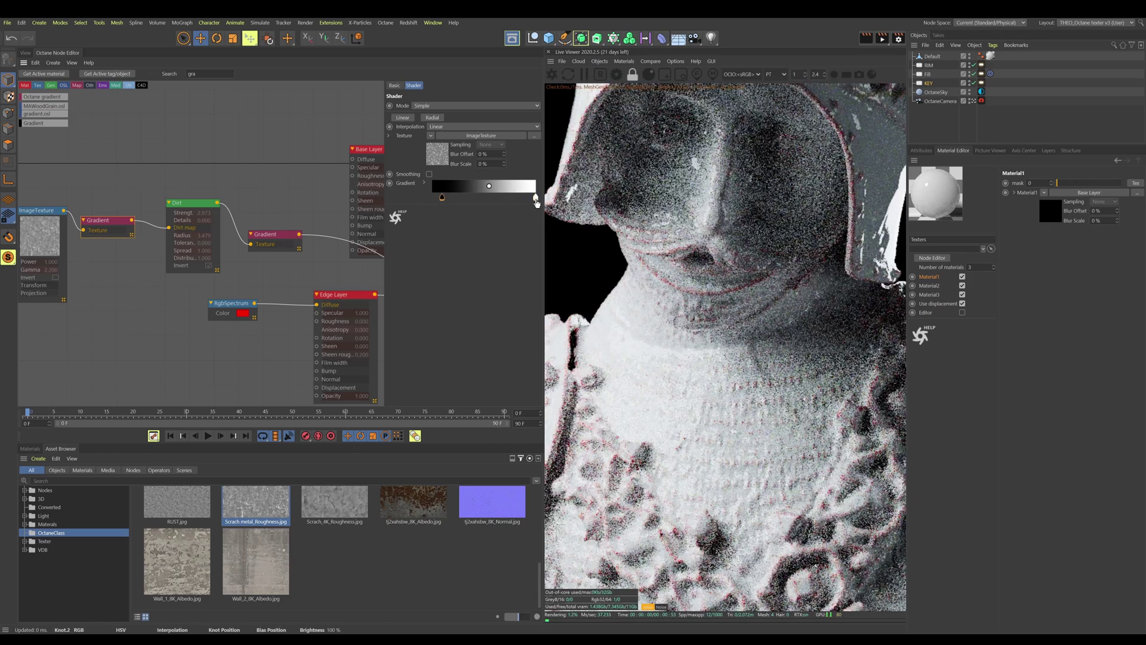
drag(535, 197, 497, 198)
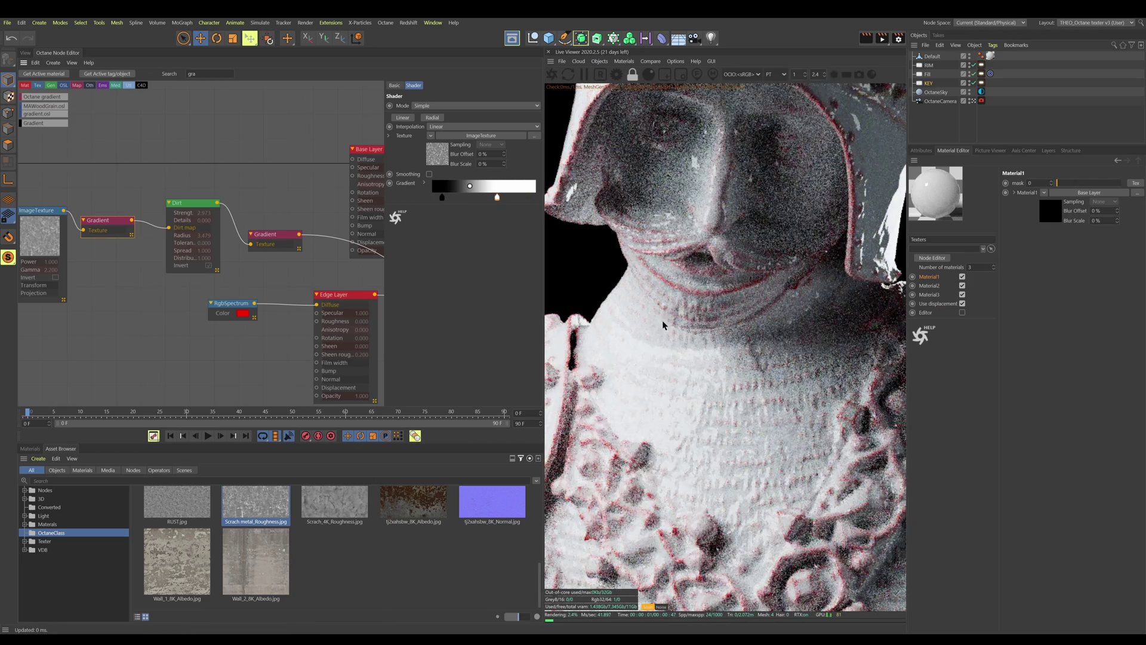
scroll(683, 358, down, 4)
Connect Transform and Texture Projection nodes to the ImageTexture node and set the texture projection to Box
middle_drag(191, 195, 325, 197)
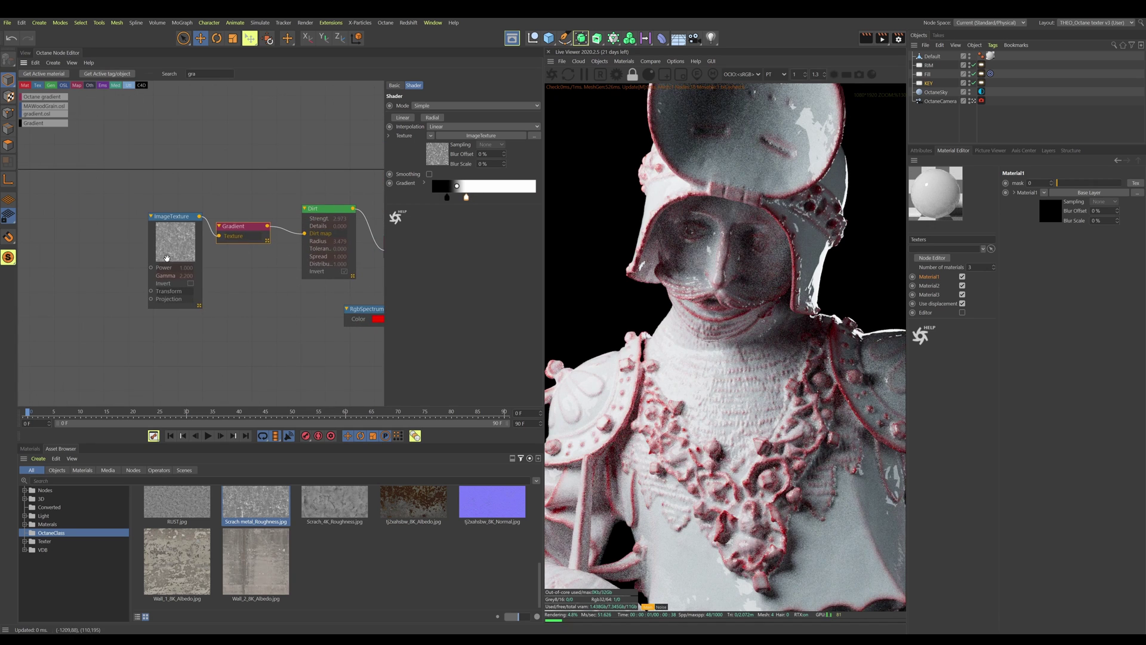
middle_drag(174, 323, 234, 340)
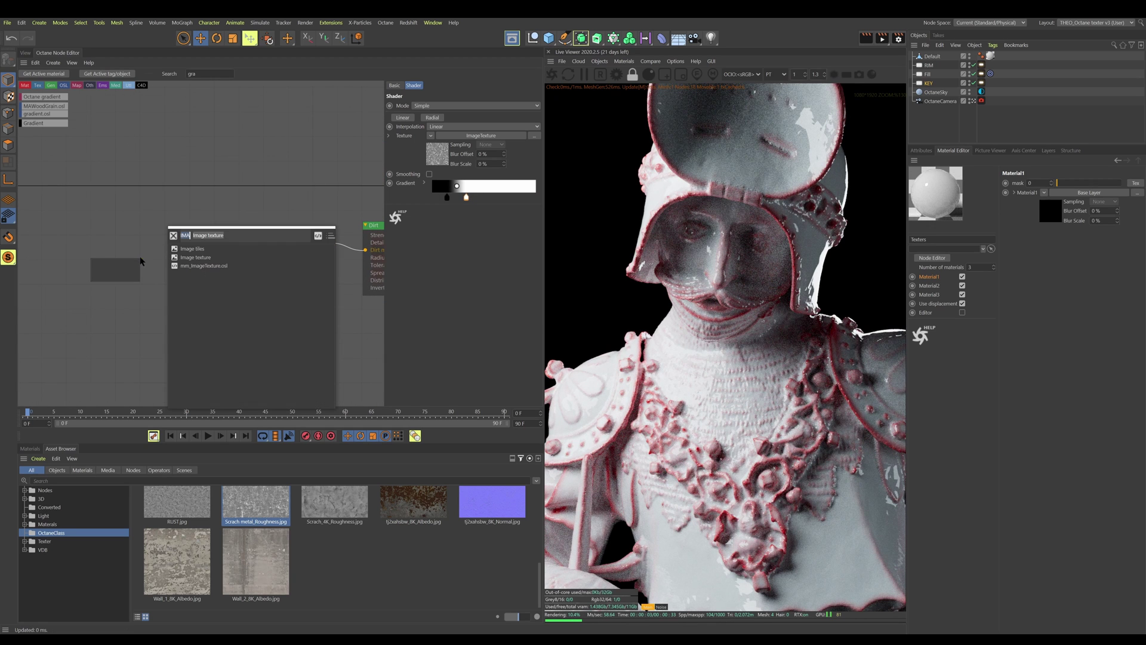
key(BackSpace)
key(BackSpace)
key(BackSpace)
key(BackSpace)
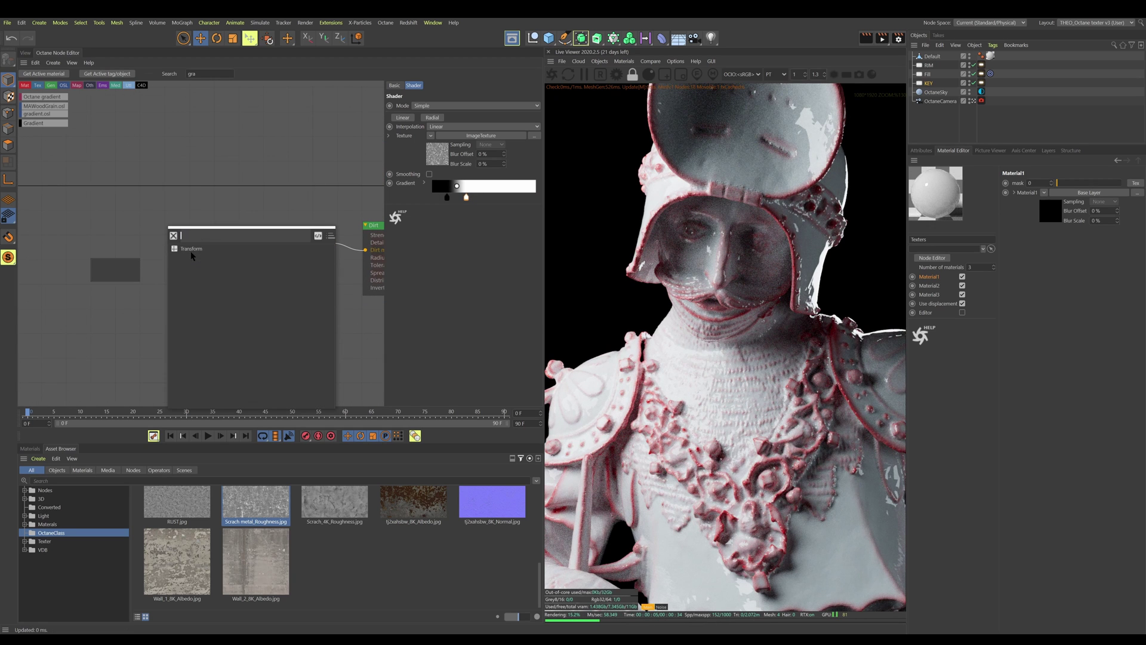
click(191, 248)
drag(212, 320, 145, 322)
click(178, 311)
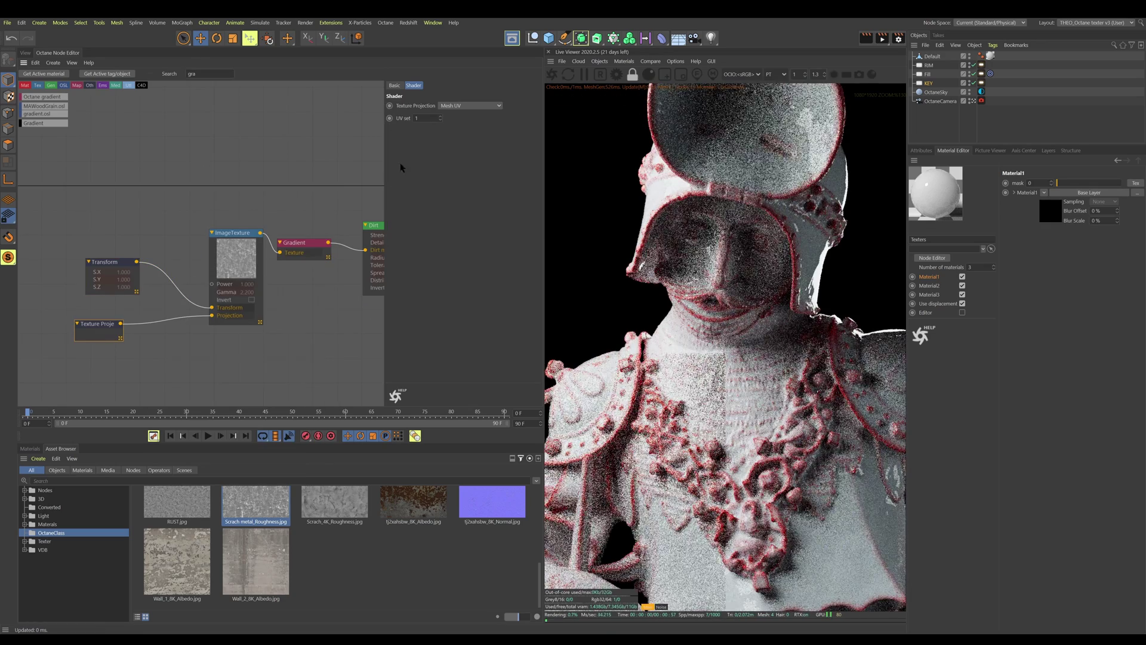
click(478, 105)
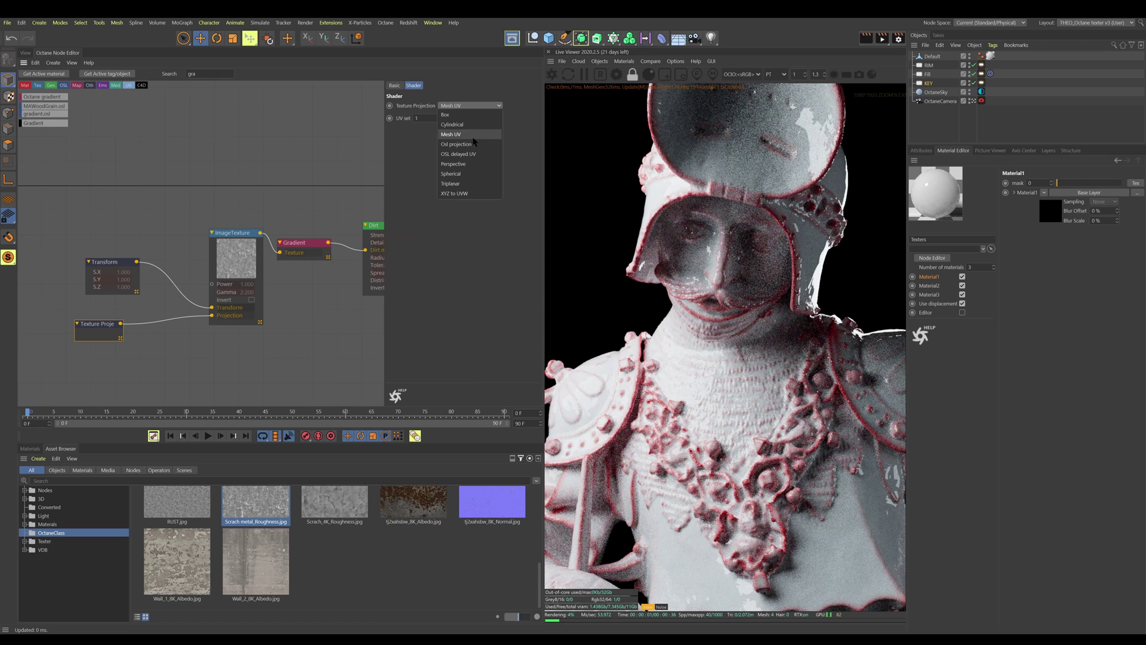
click(471, 114)
Solo the ImageTexture in the render, scale its Transform uniformly to about 0.445, and restore the full material view
click(236, 253)
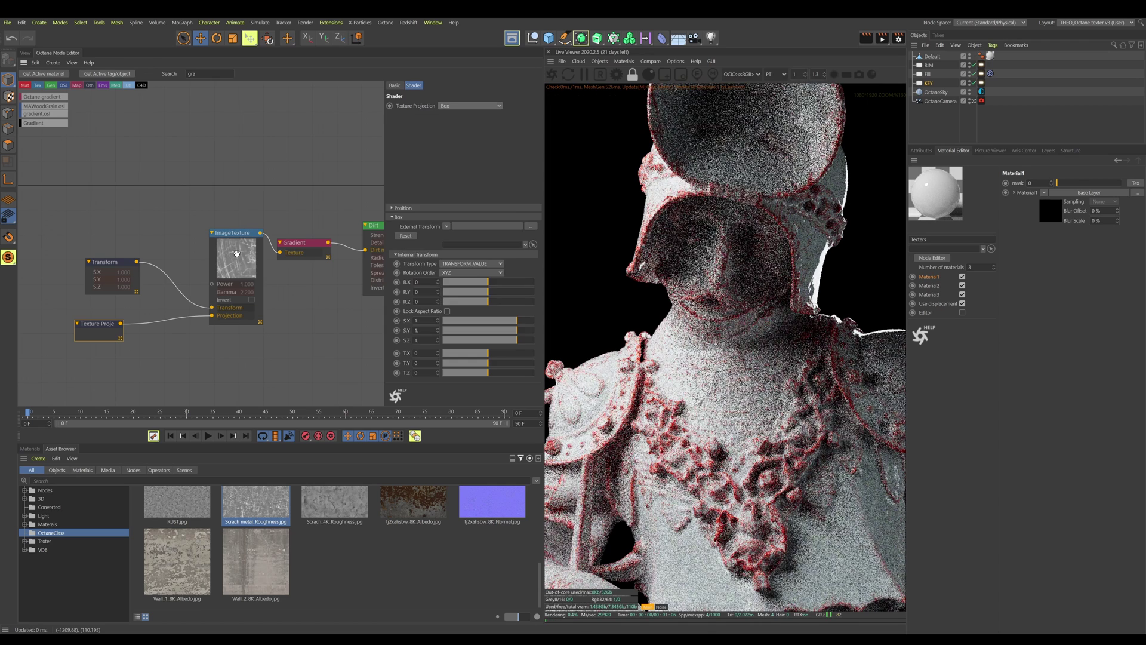
key(ctrl+s)
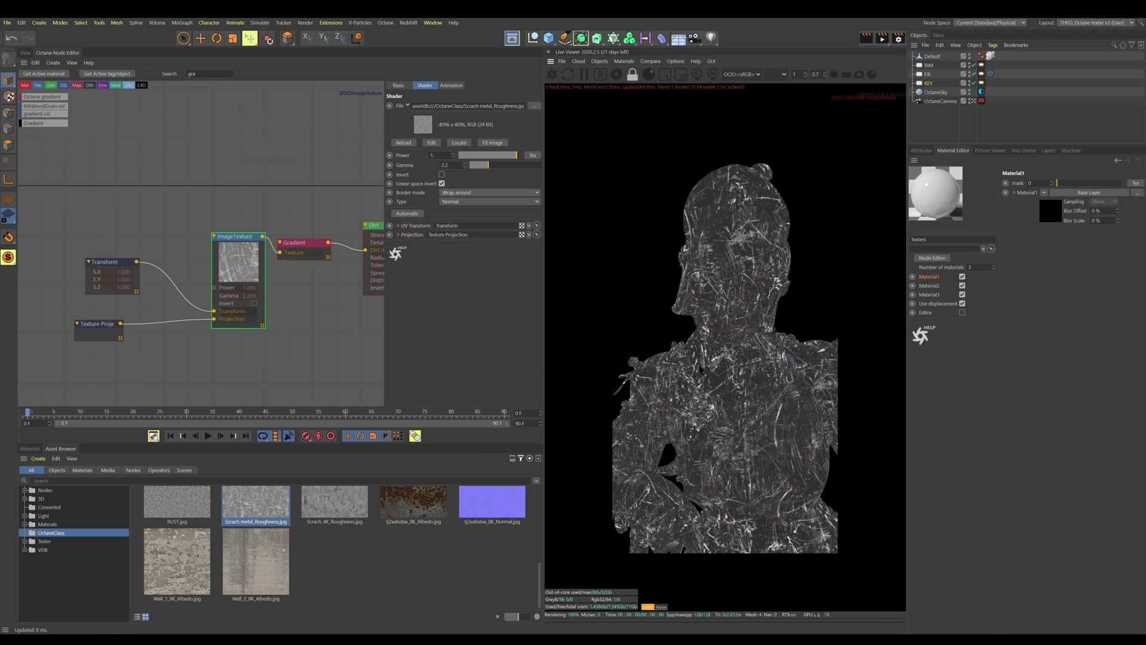
scroll(705, 317, up, 4)
scroll(705, 316, up, 1)
click(139, 259)
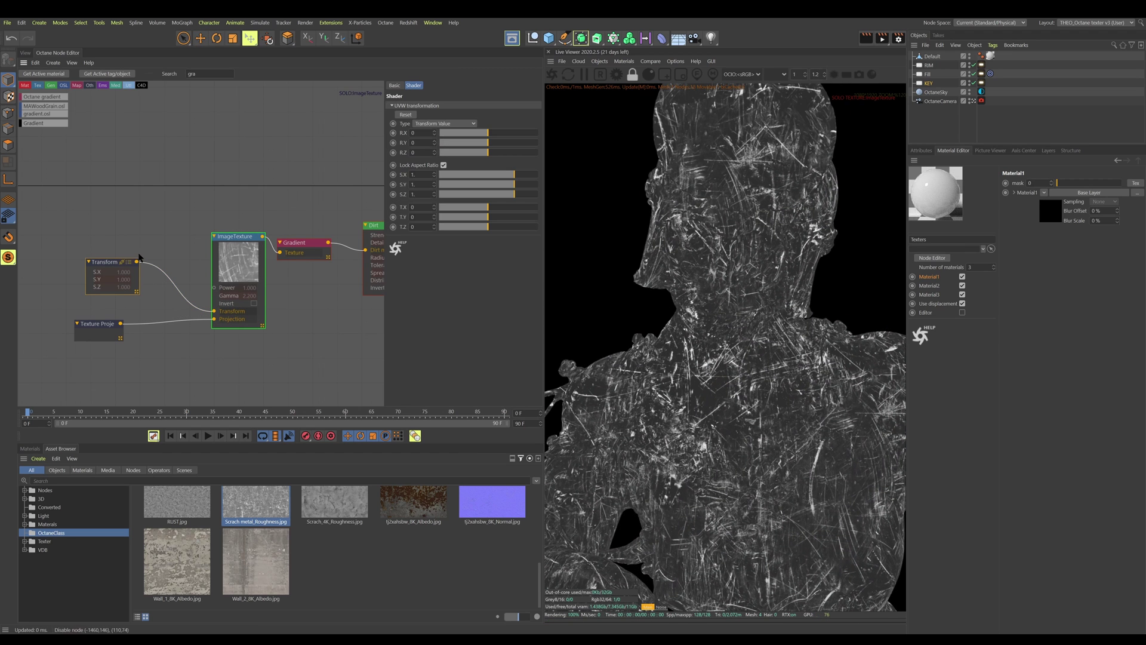
drag(512, 178, 505, 177)
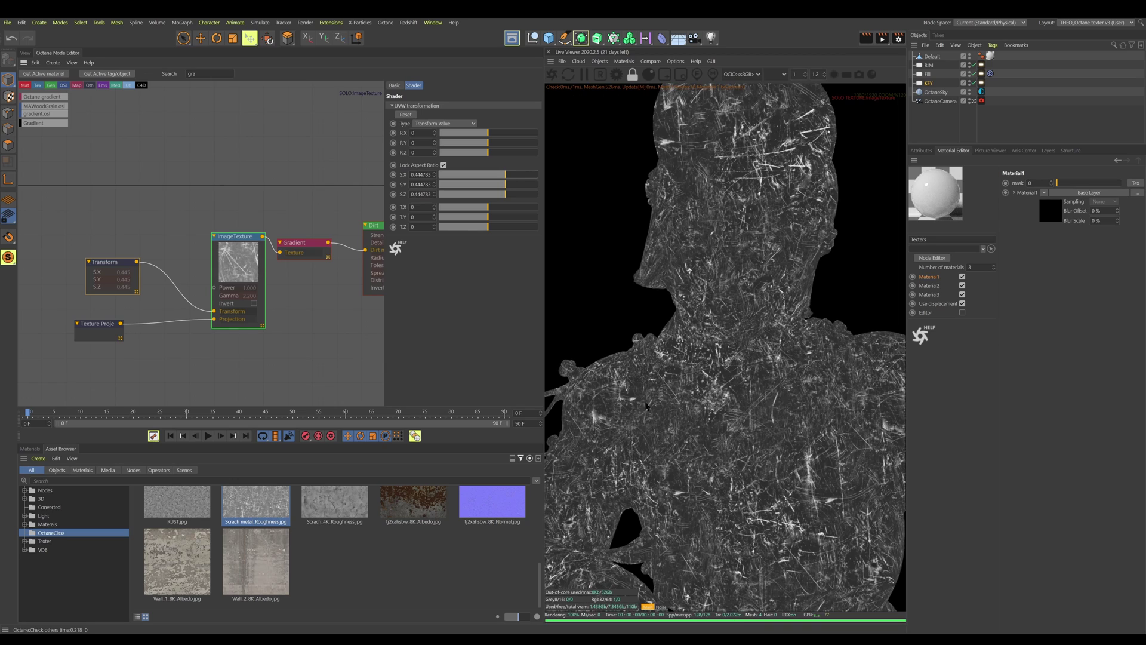
click(223, 286)
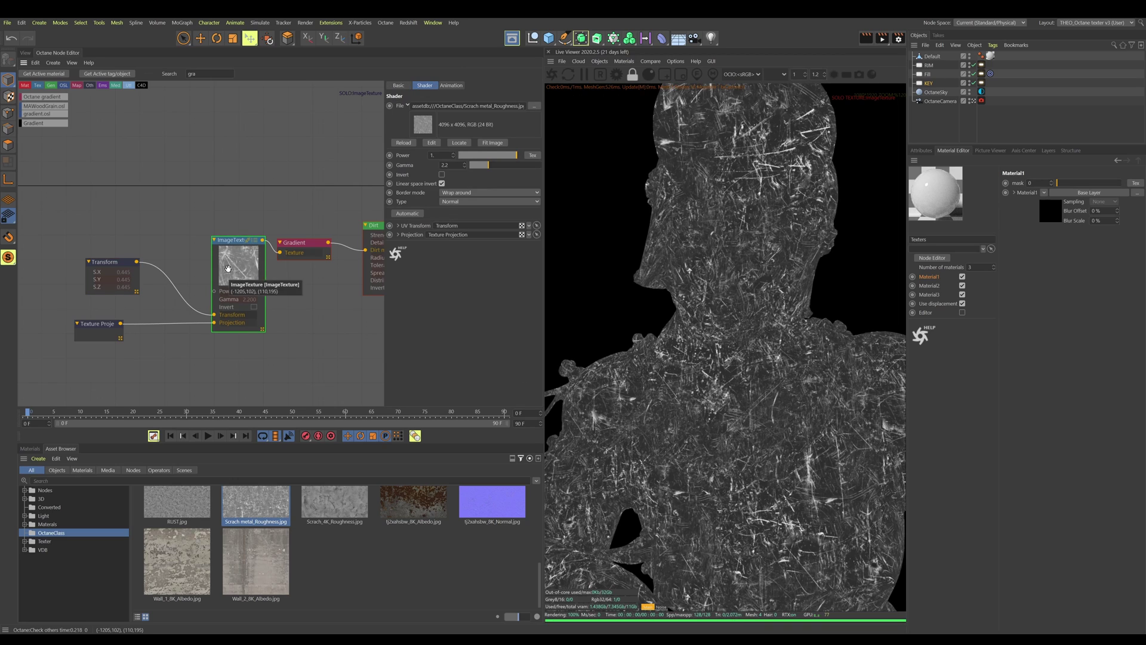
scroll(655, 518, up, 3)
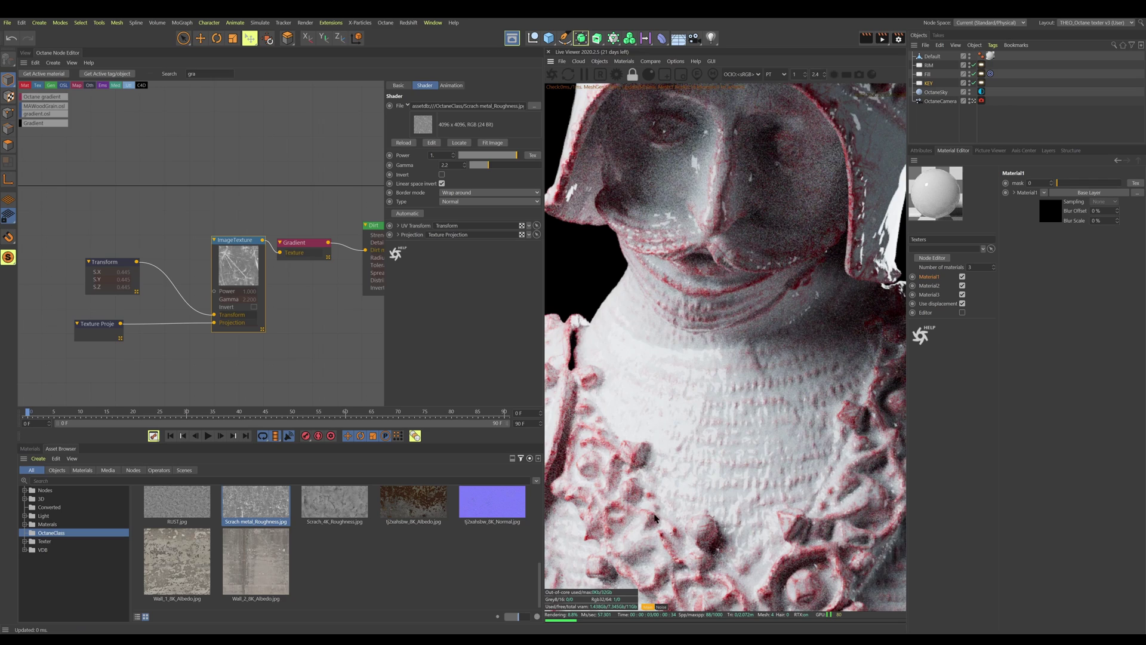
Disconnect the scratch Gradient from the Dirt map input to compare the edge mask, and reconnect it
middle_drag(351, 321, 296, 319)
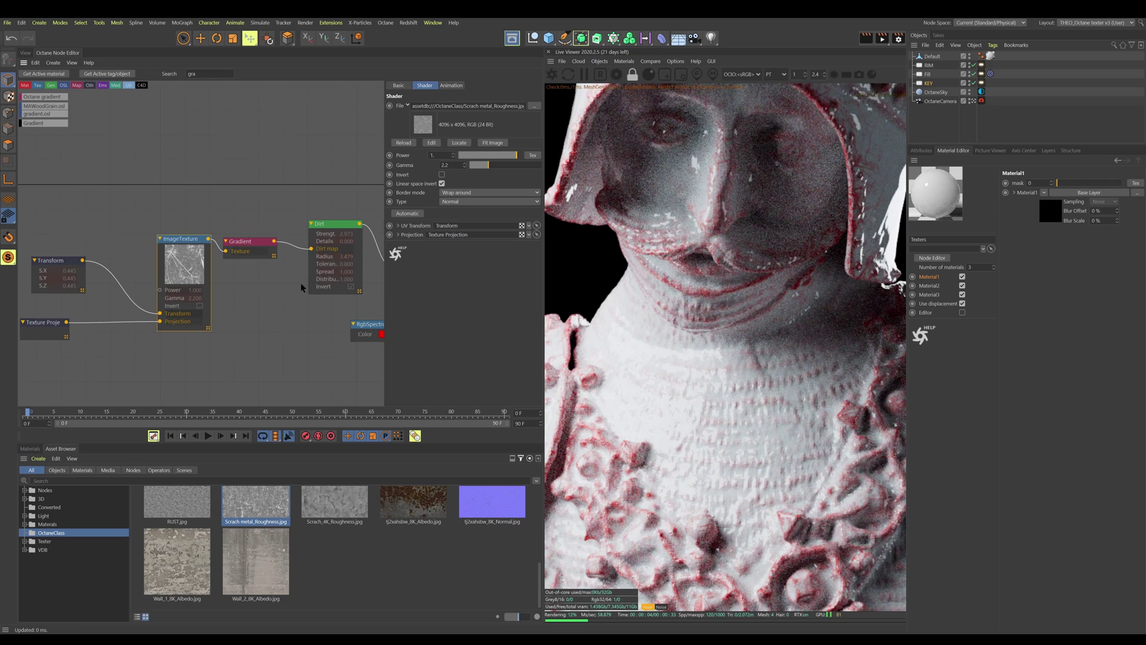
drag(313, 250, 294, 231)
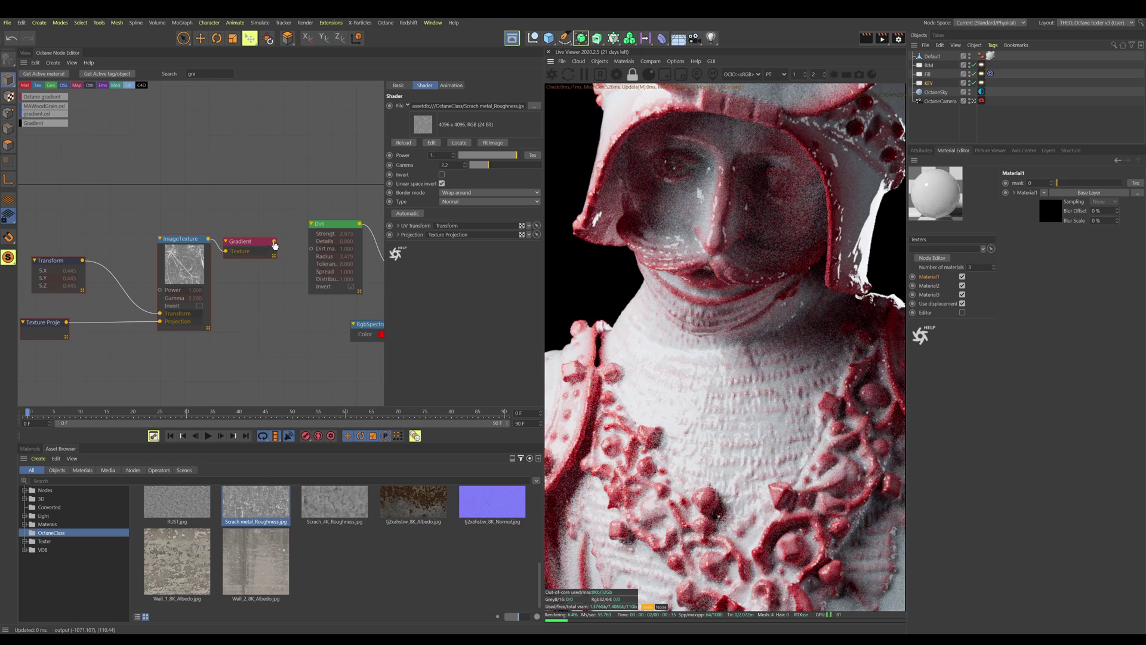
drag(311, 249, 311, 249)
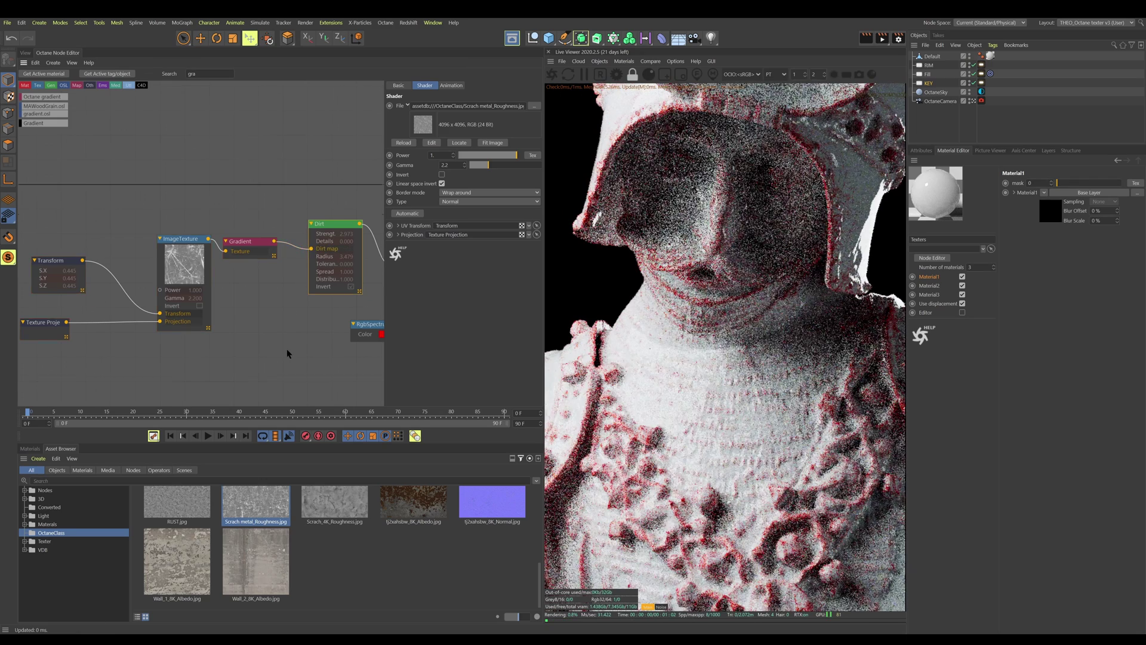
Solo the Gradient that follows the Dirt node, and move the scratch Gradient's white knot slightly closer to the black one
scroll(281, 350, down, 2)
middle_drag(282, 350, 265, 344)
drag(352, 287, 358, 280)
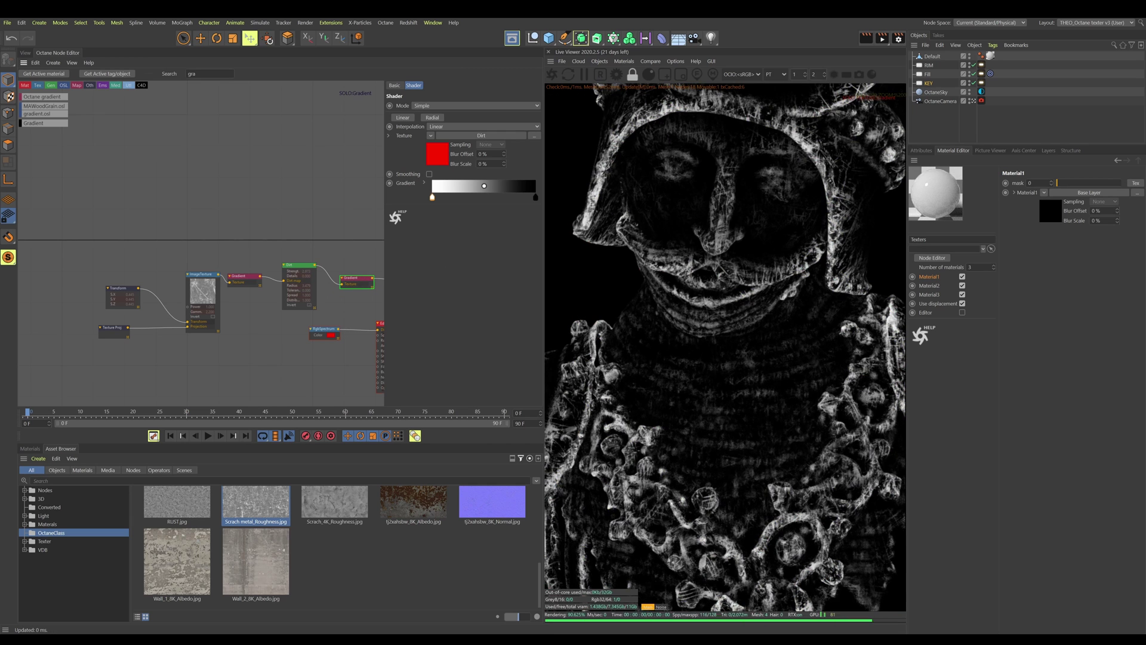
scroll(618, 455, up, 2)
scroll(287, 312, up, 2)
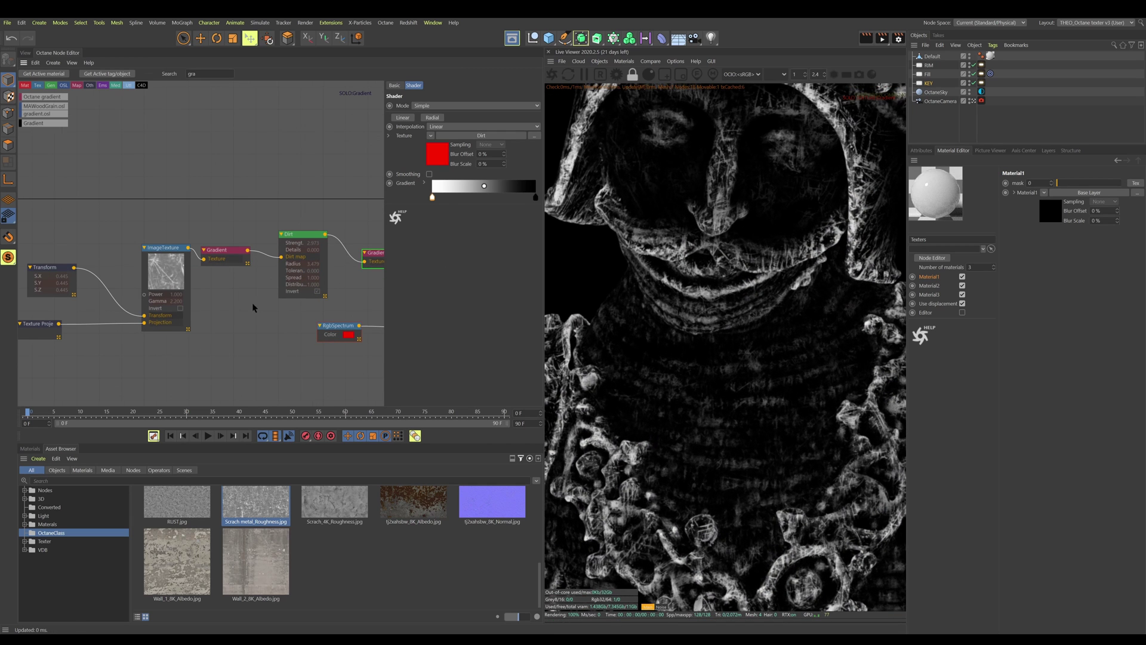
drag(226, 258, 222, 258)
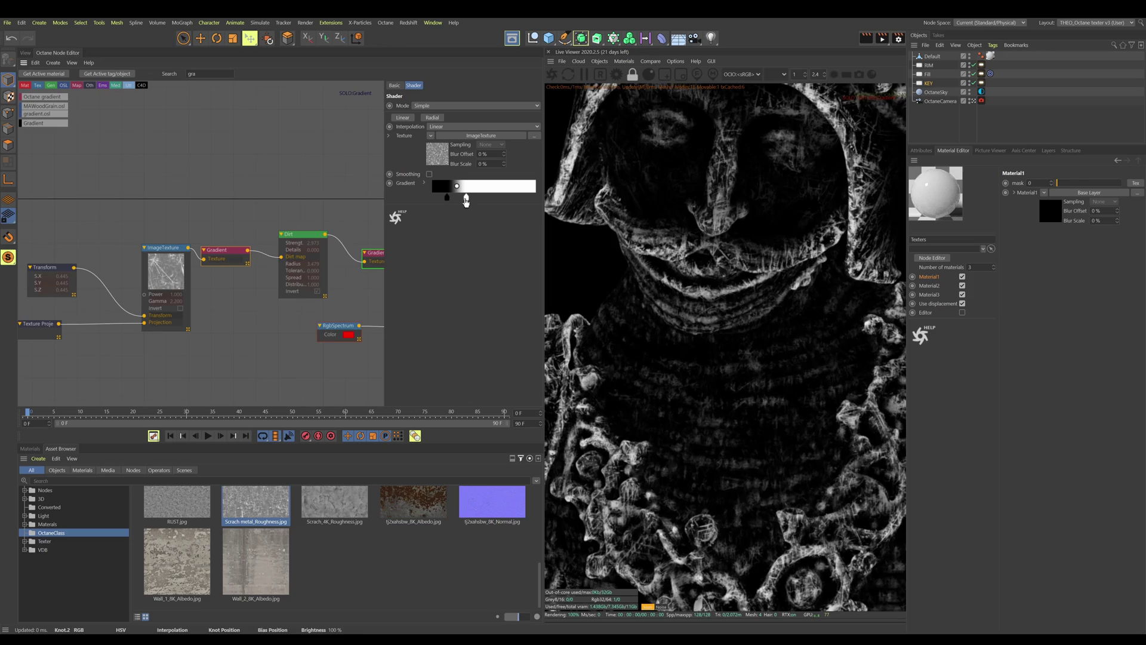
drag(466, 198, 460, 199)
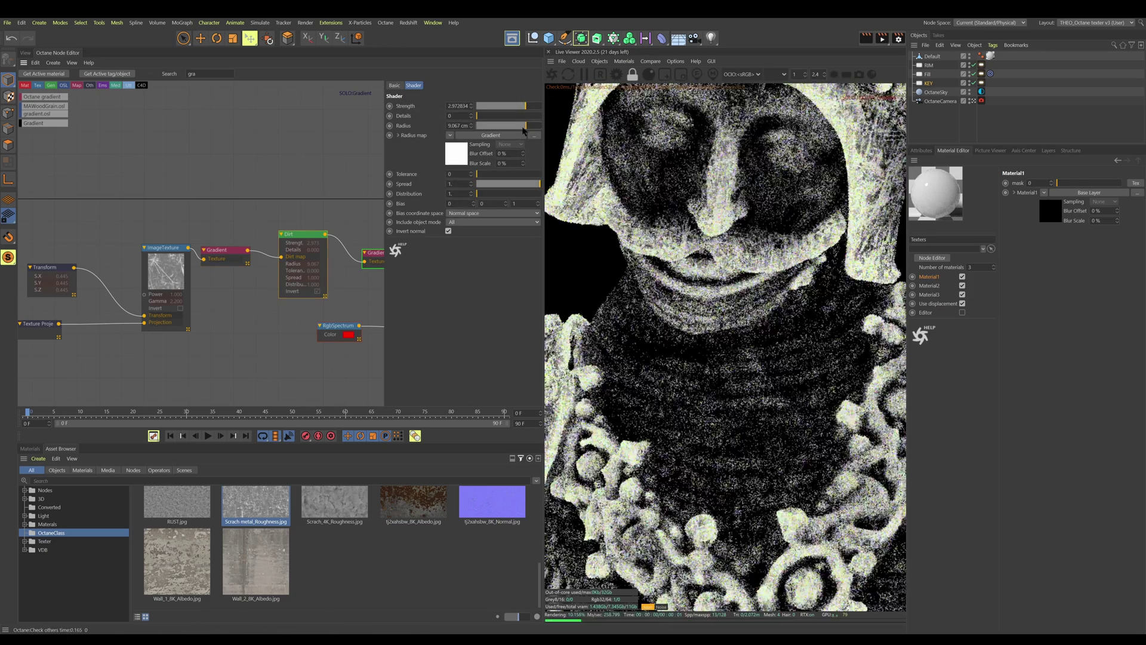
Set the Dirt node's Strength to about 3.40, Details 0.55, Radius 3.2 cm, Tolerance 0.07 and Distribution 12.23
drag(522, 131, 524, 128)
drag(486, 179, 485, 195)
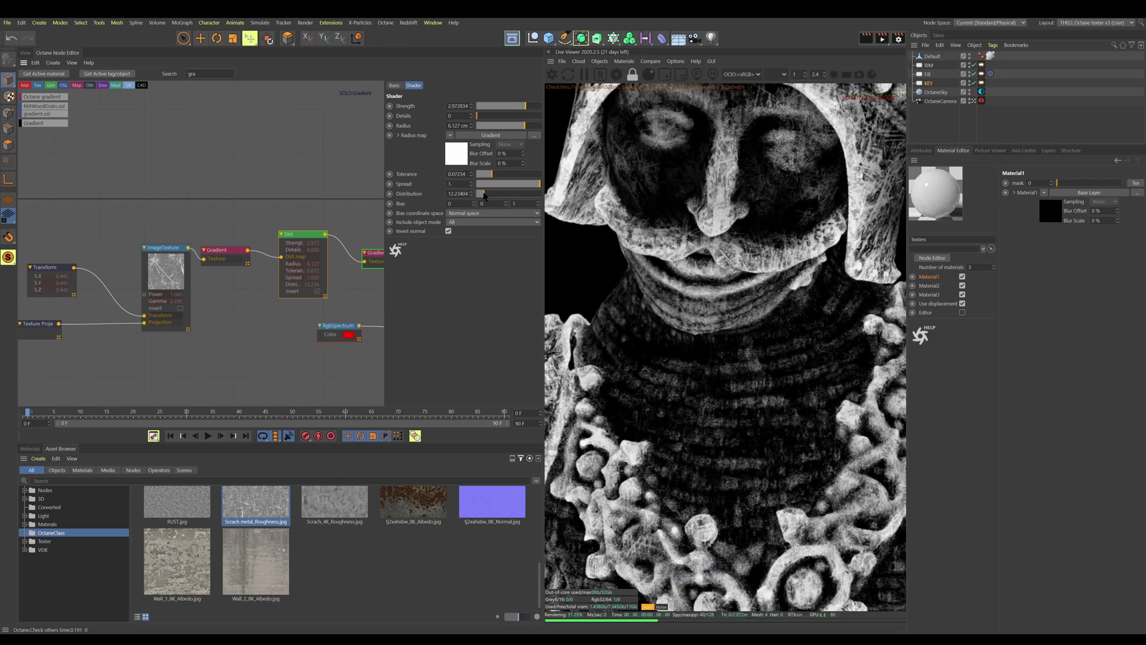
drag(498, 119, 512, 120)
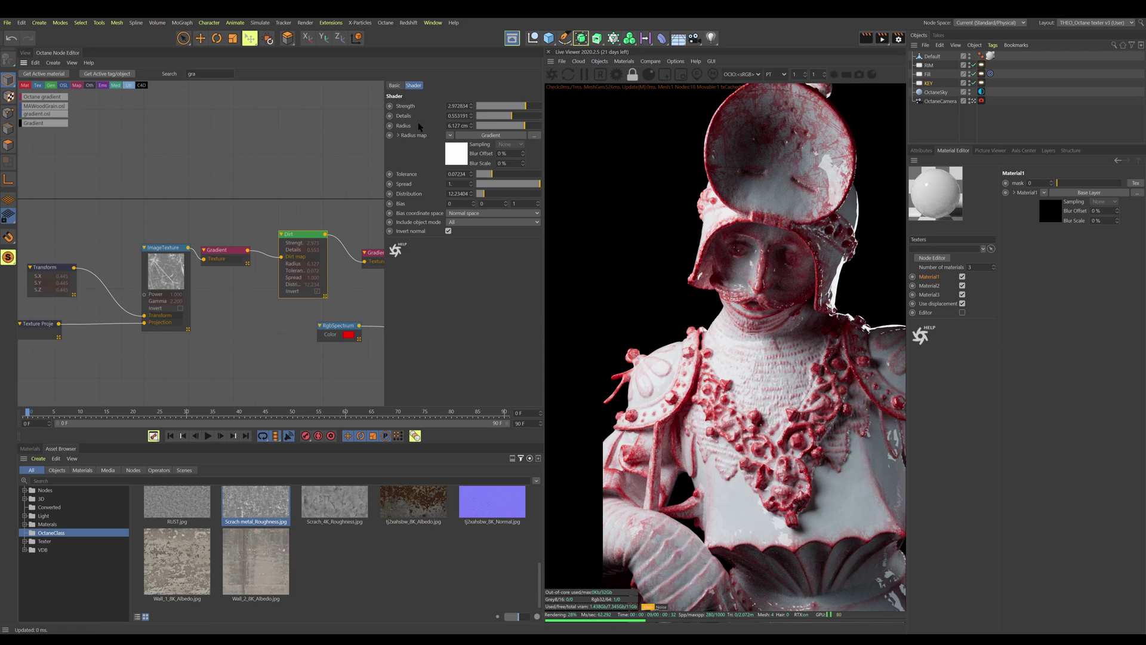
drag(524, 107, 522, 126)
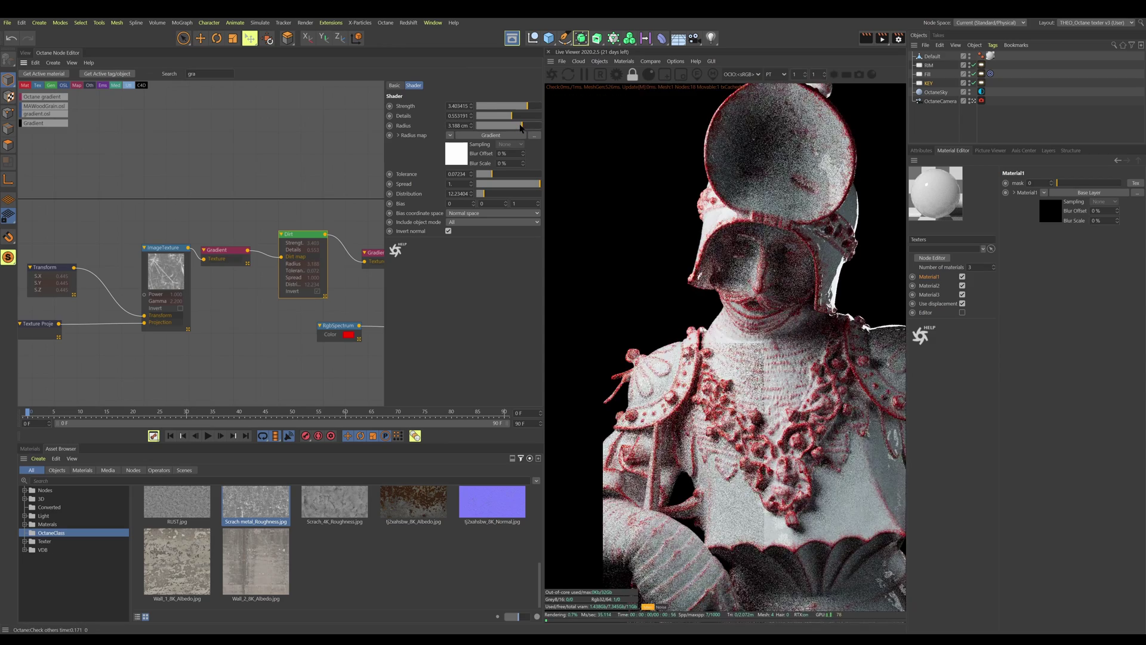
Fine-tune the scratch Gradient by moving its white knot closer to the black knot, and inspect the worn edges on the statue
click(220, 249)
drag(458, 205, 456, 203)
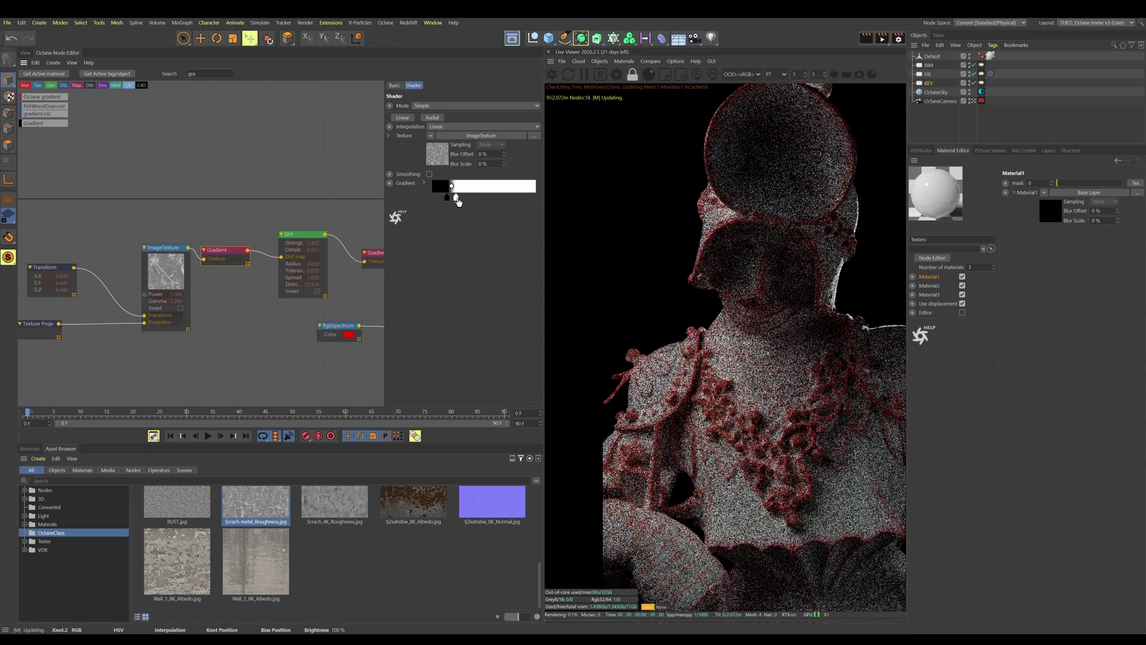
scroll(799, 461, up, 4)
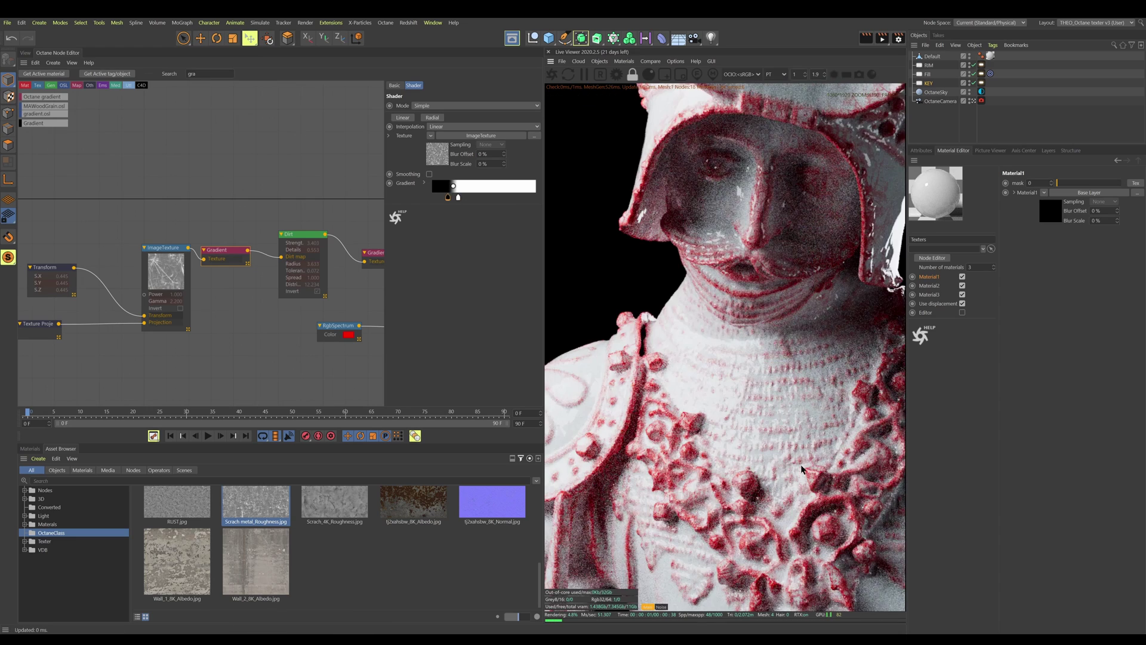
scroll(798, 461, down, 8)
scroll(799, 463, up, 6)
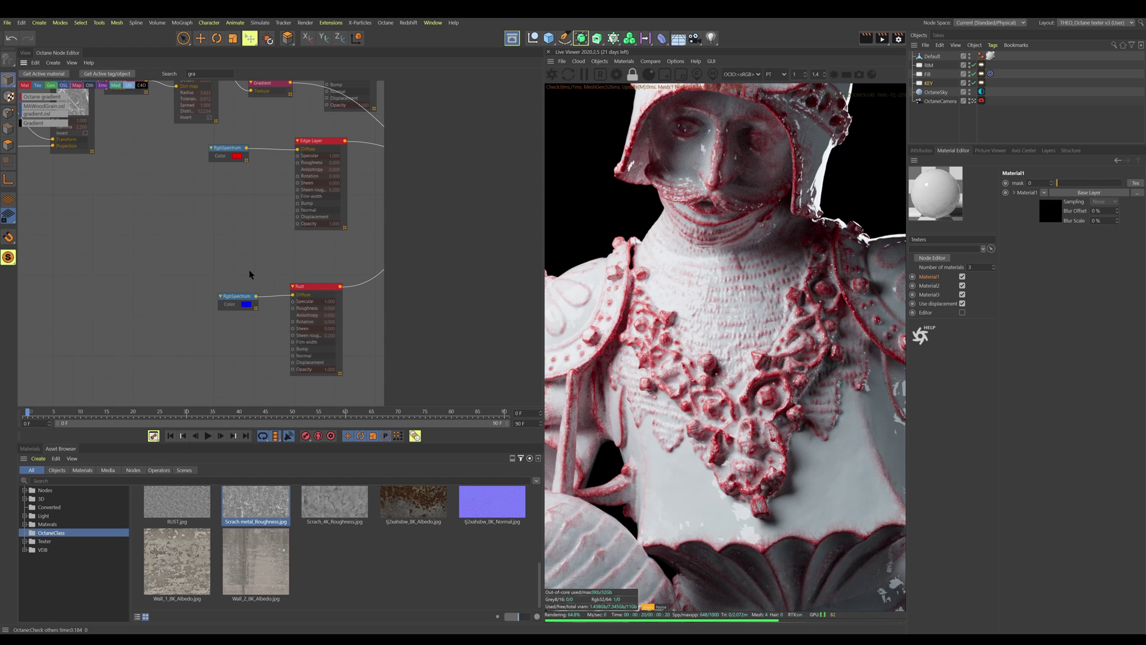
Add a Gradient to the composite's rust layer mask and feed it with a new Dirt node
scroll(249, 270, down, 4)
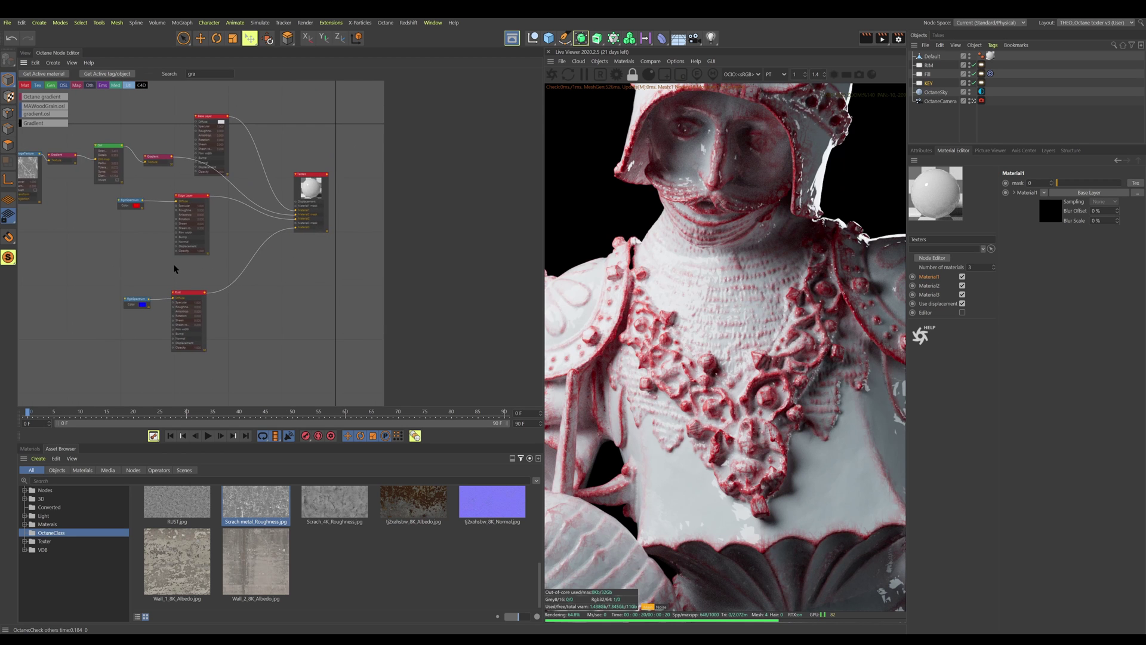
scroll(174, 269, up, 3)
drag(373, 209, 199, 277)
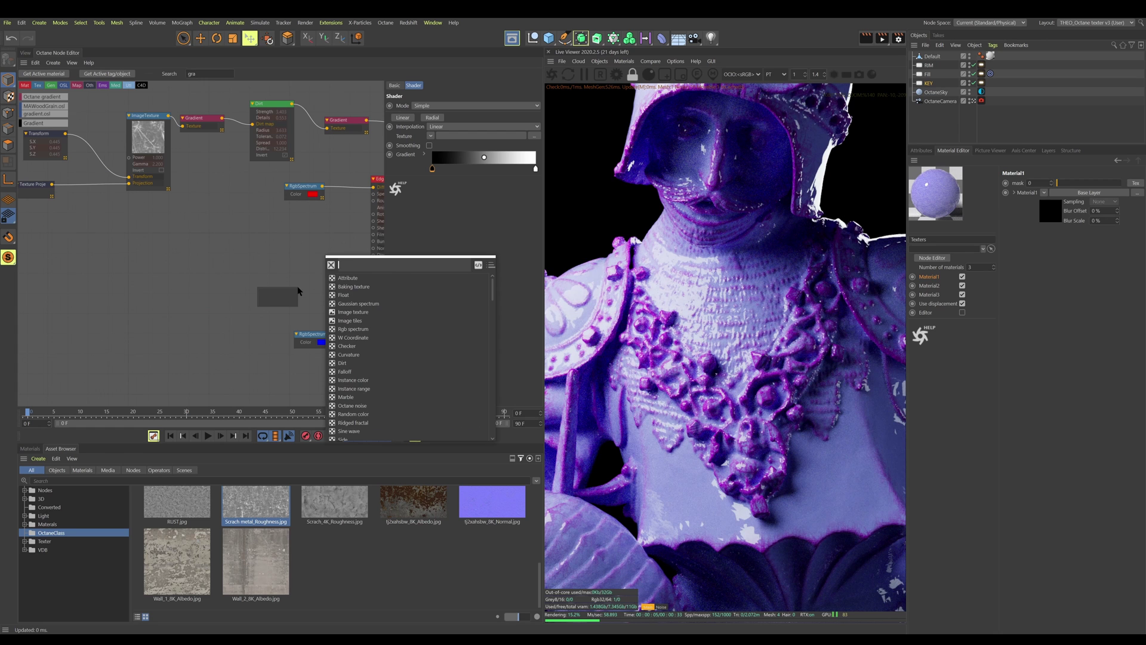
text(dirt)
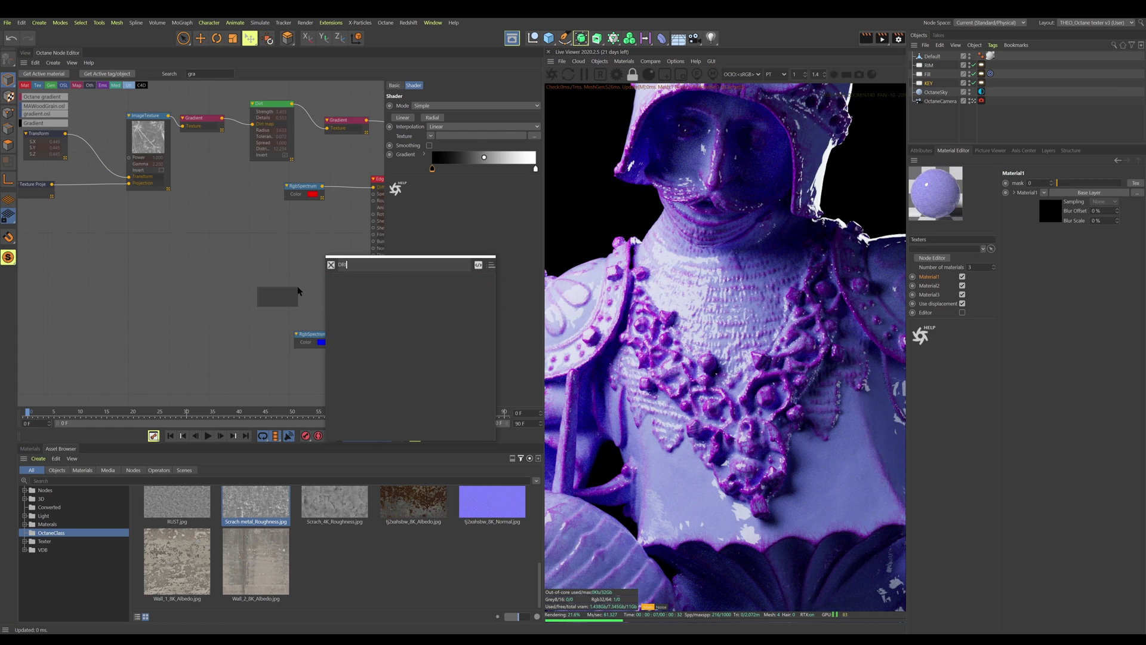
key(Return)
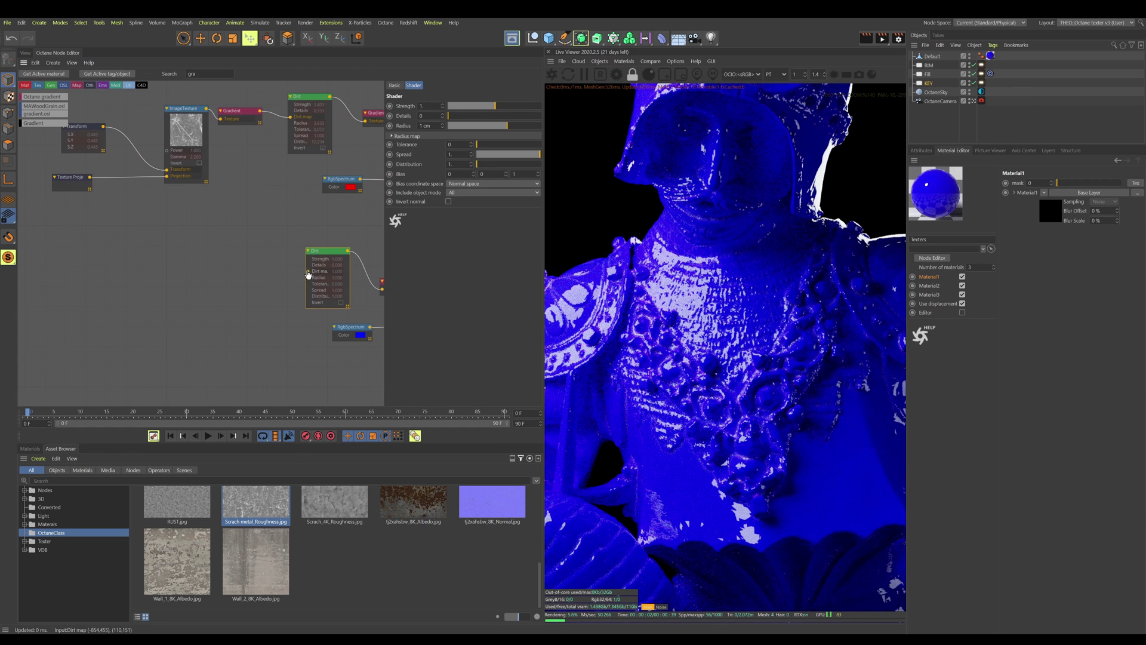
Add a Gradient to the new Dirt node's map input and feed it with a copy of the scratch ImageTexture, Transform and Texture Projection nodes
drag(308, 274, 259, 273)
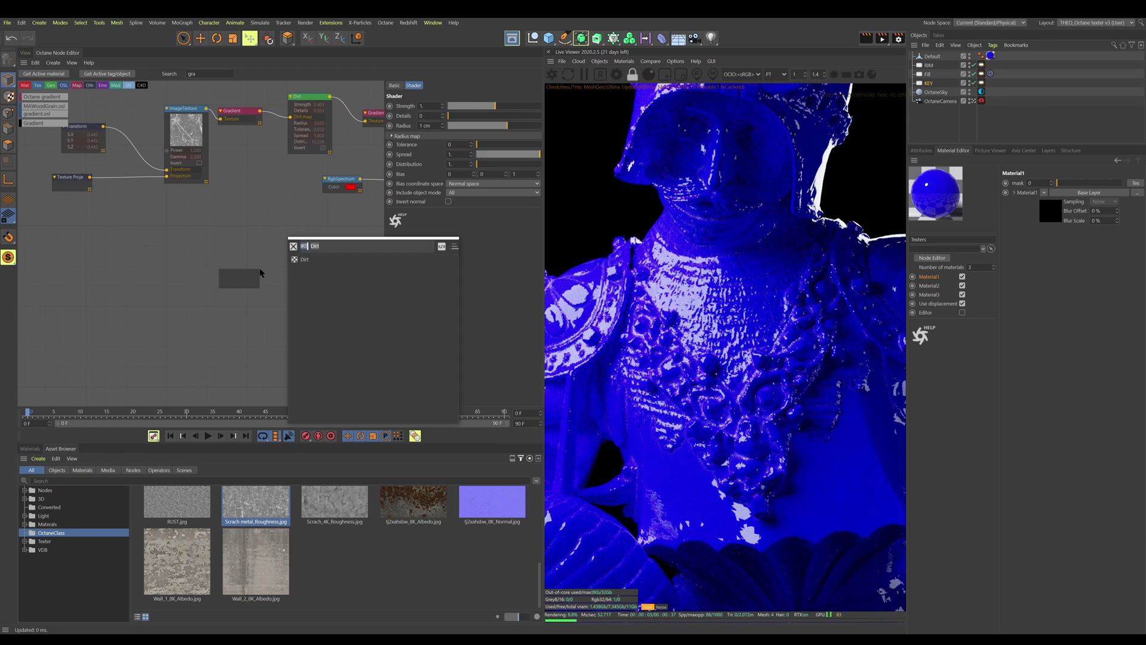
drag(256, 230, 124, 139)
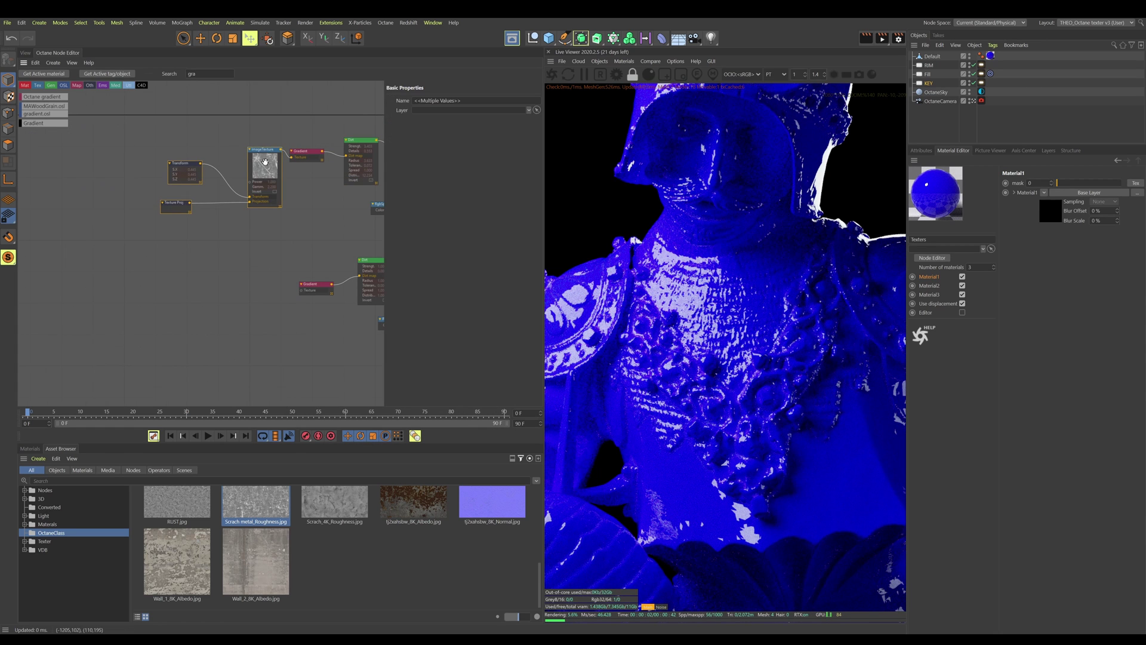
ctrl+drag(264, 161, 302, 290)
scroll(312, 274, down, 3)
middle_drag(312, 275, 218, 262)
scroll(258, 263, up, 4)
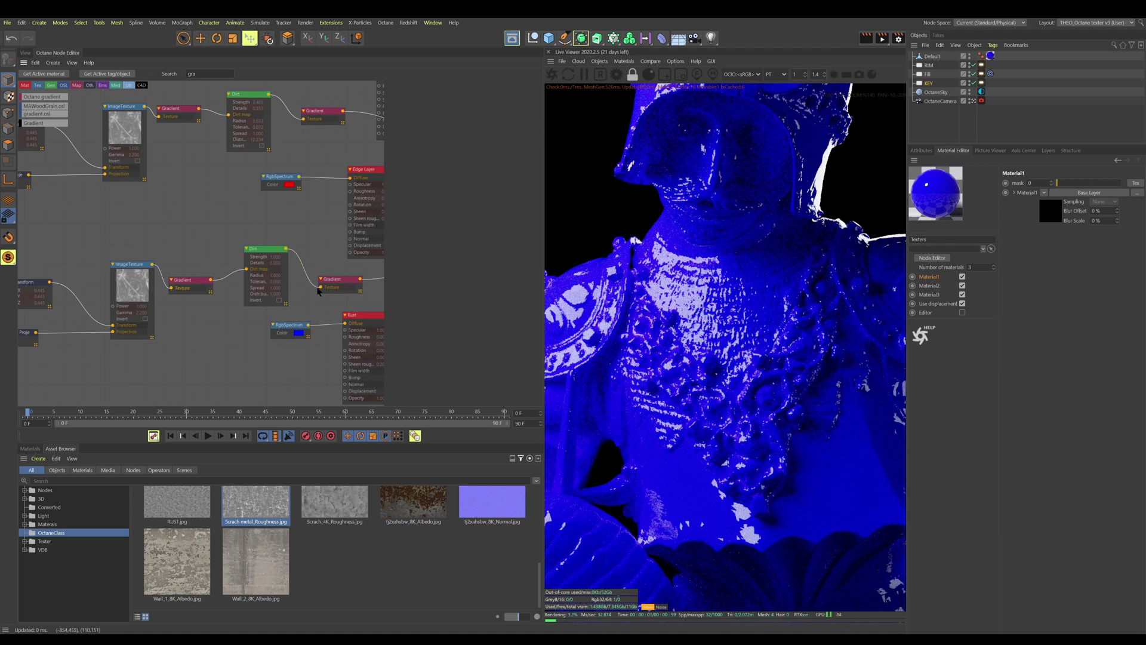
Move the rust mask Gradient's white knot toward black, set its Dirt Strength to about 4.28 and Radius 7.96 cm, and inspect the statue
click(334, 285)
drag(535, 198, 464, 197)
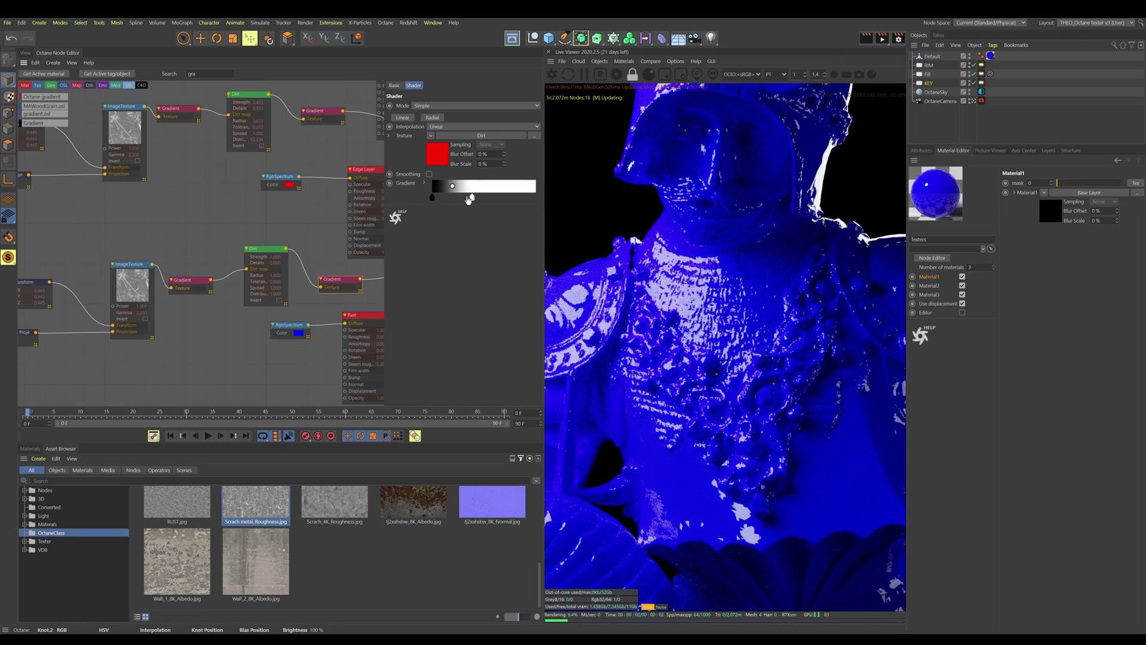
click(263, 249)
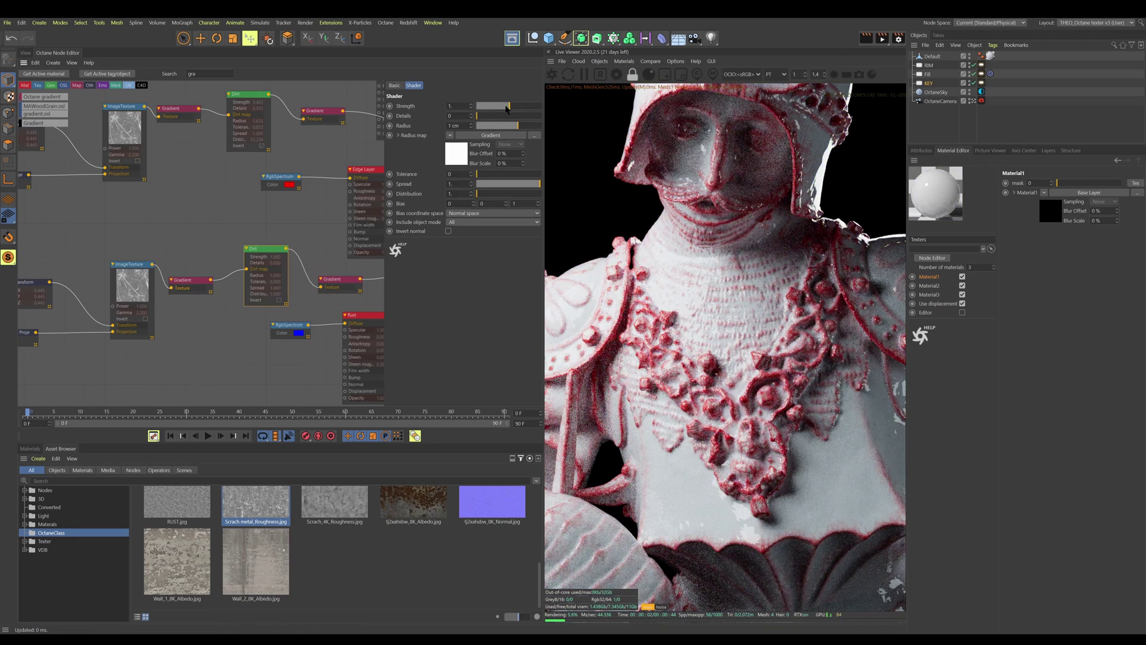
drag(517, 105, 530, 105)
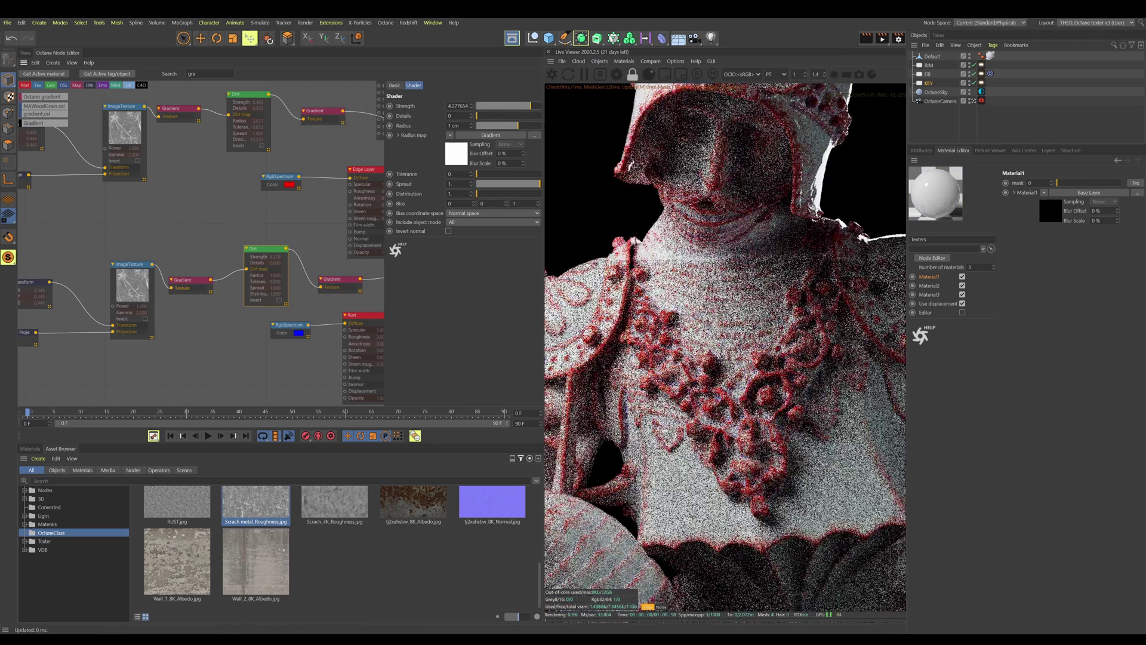
drag(518, 127, 524, 128)
scroll(727, 525, down, 5)
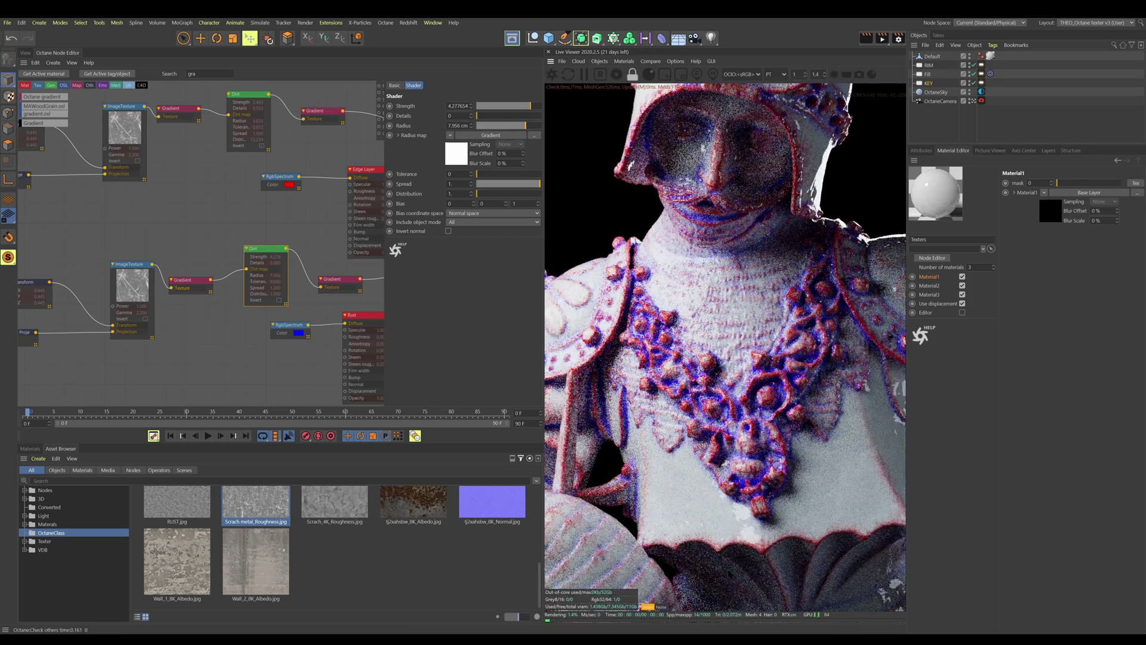
drag(717, 466, 723, 523)
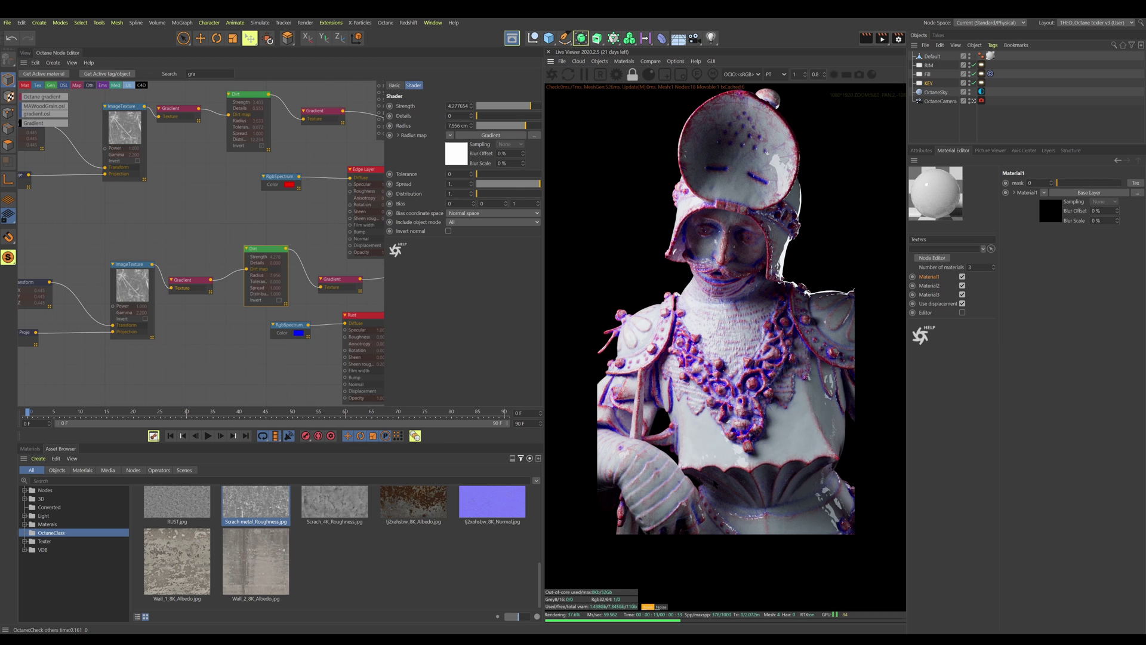
scroll(692, 339, up, 5)
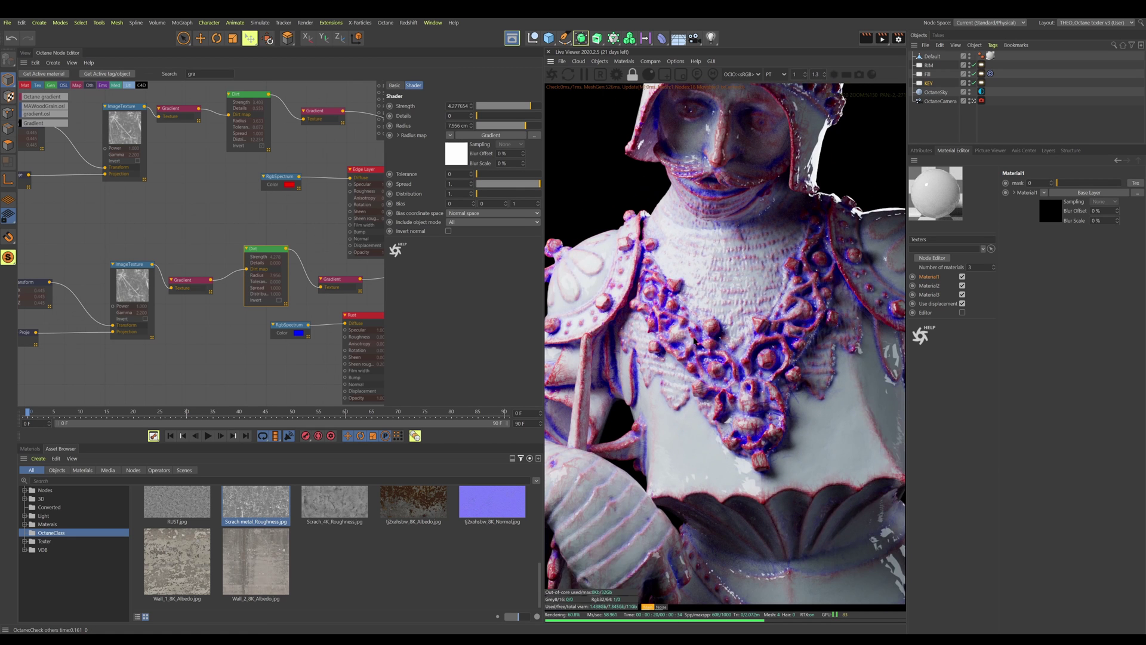
scroll(694, 340, up, 5)
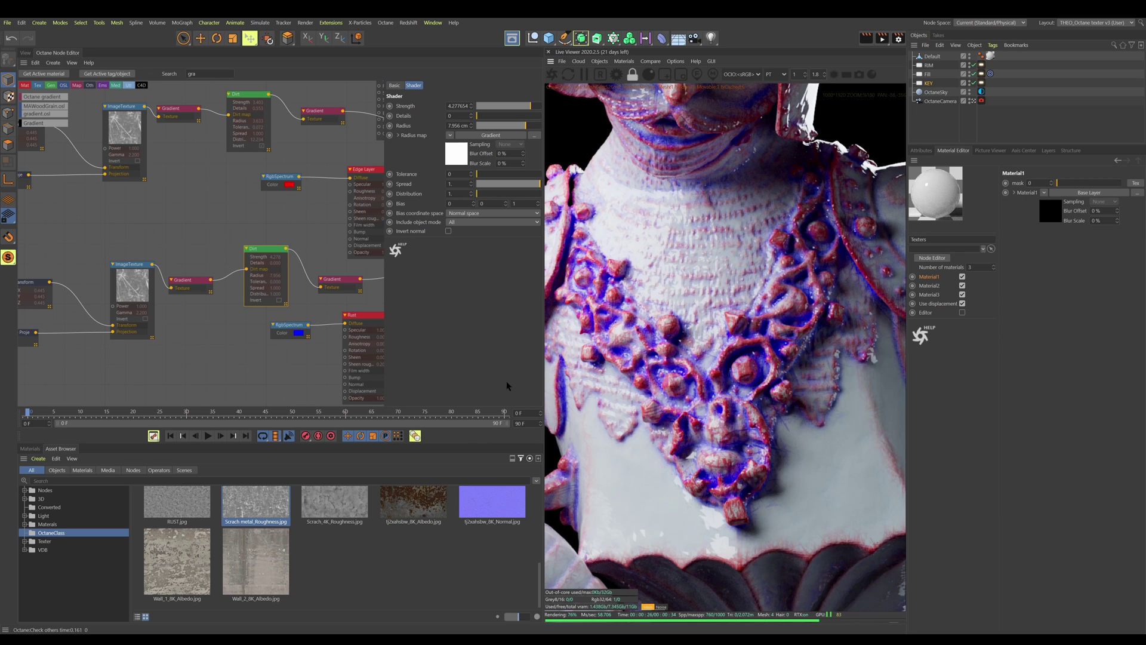
Replace the duplicated ImageTexture's file with the rusty 8K albedo texture from the OctaneClass assets
click(426, 513)
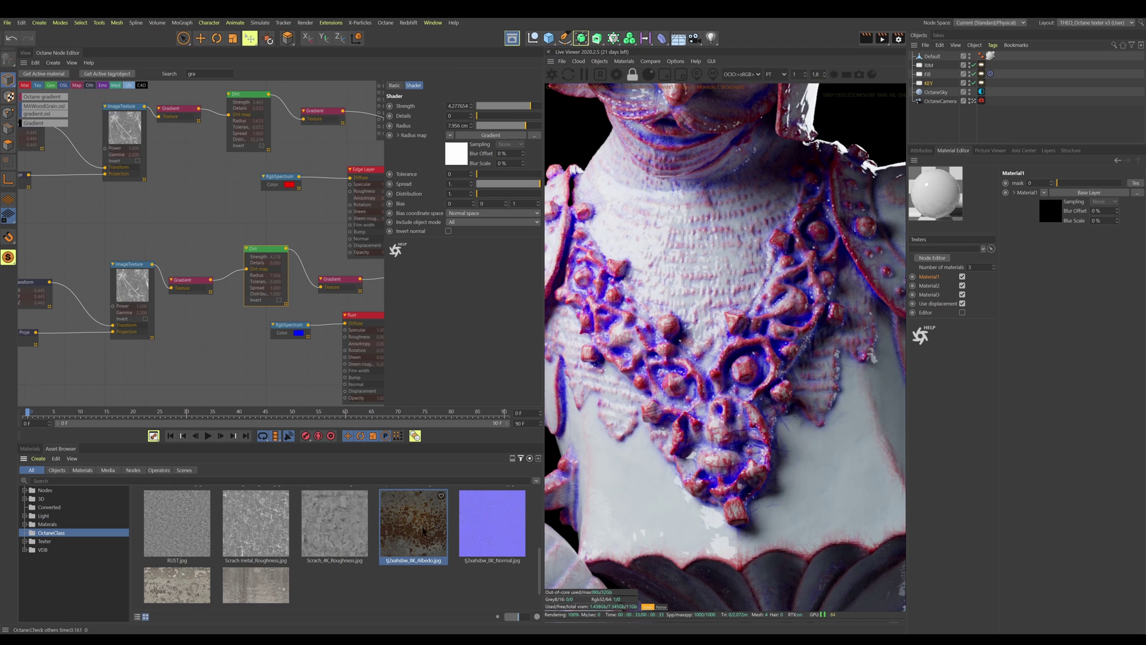
click(128, 281)
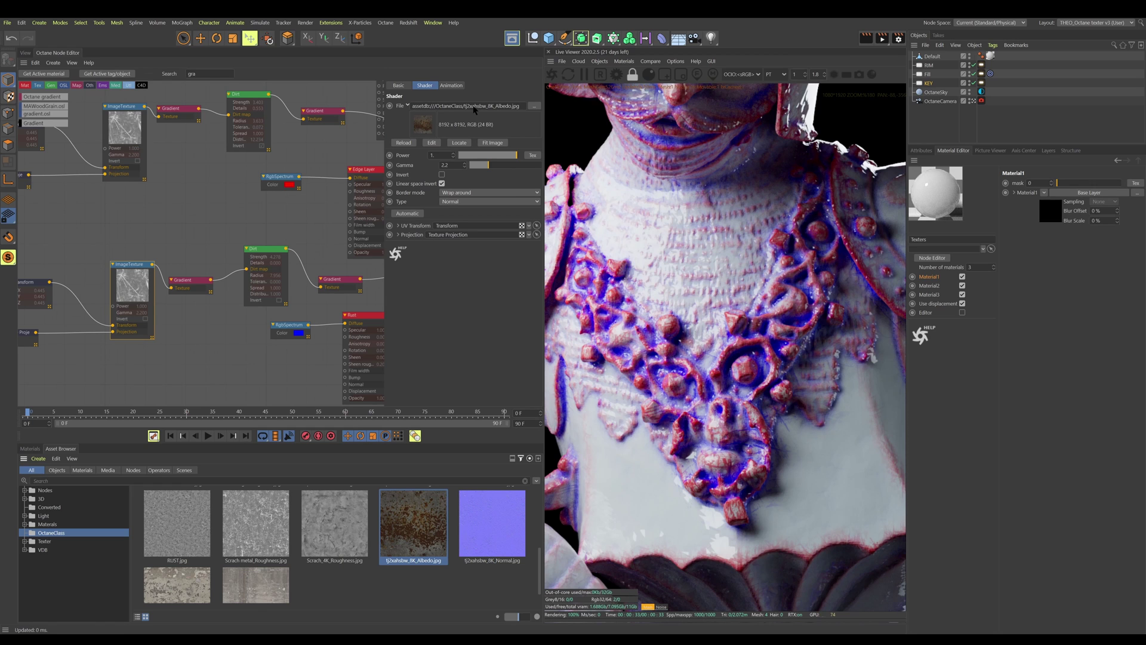
middle_drag(130, 287, 266, 298)
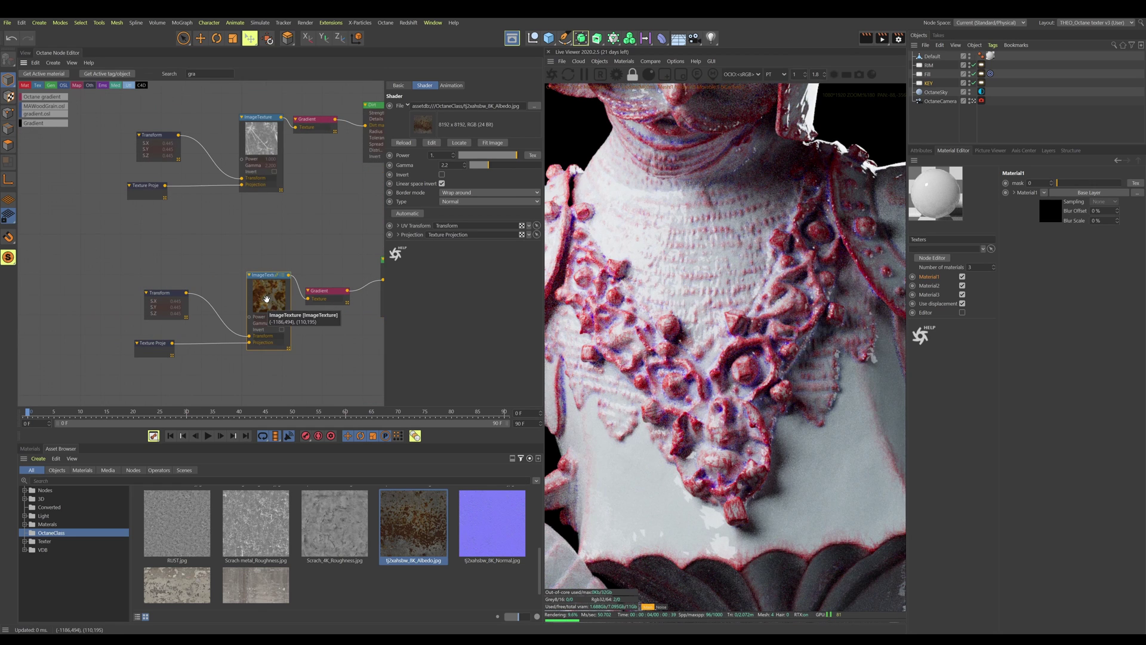
Solo the rust ImageTexture and reduce the scale in its Transform node
key(alt+w)
click(147, 294)
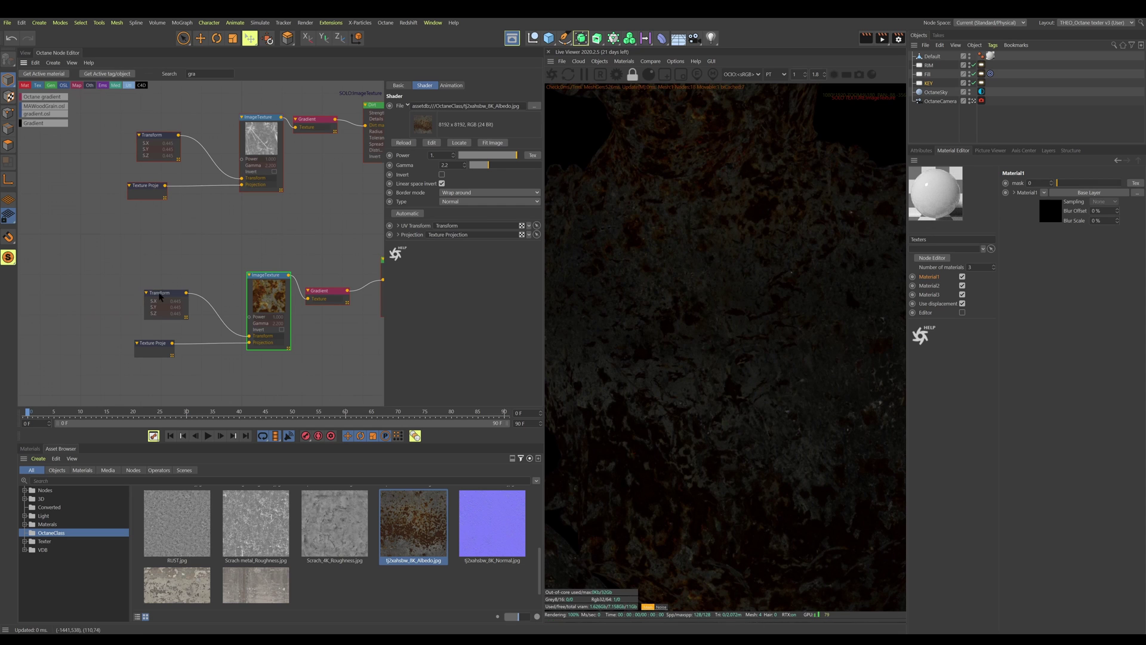
drag(505, 174, 493, 174)
Solo the Gradient that follows the rust image, move its white knot close to the black one, and inspect the chest ornament
click(327, 292)
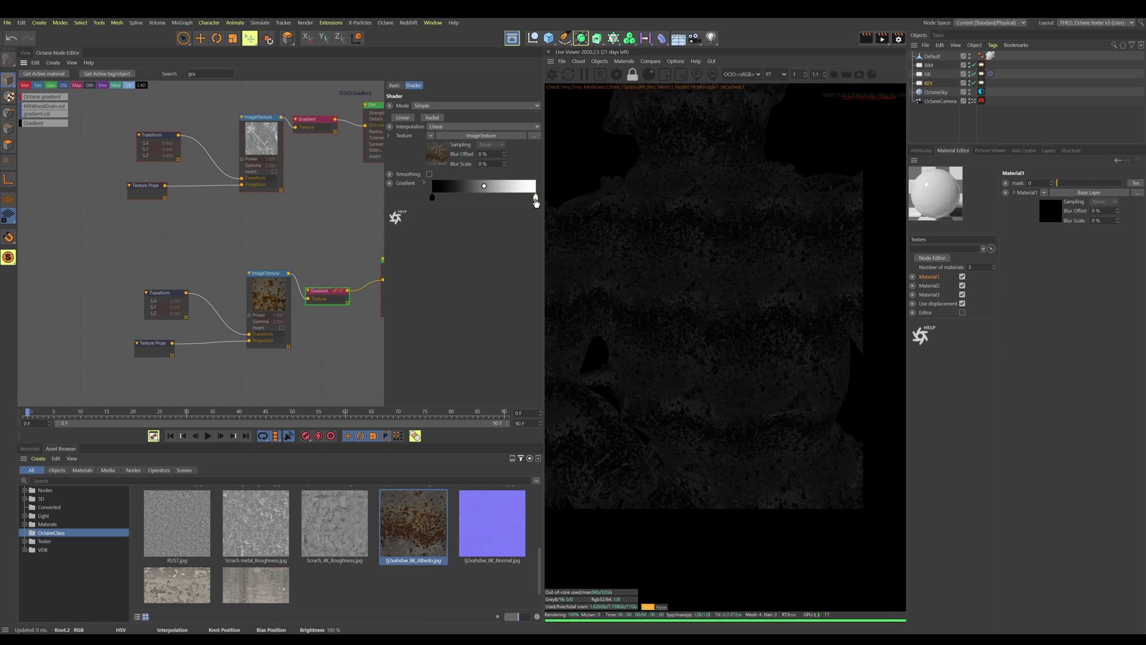
drag(535, 198, 440, 200)
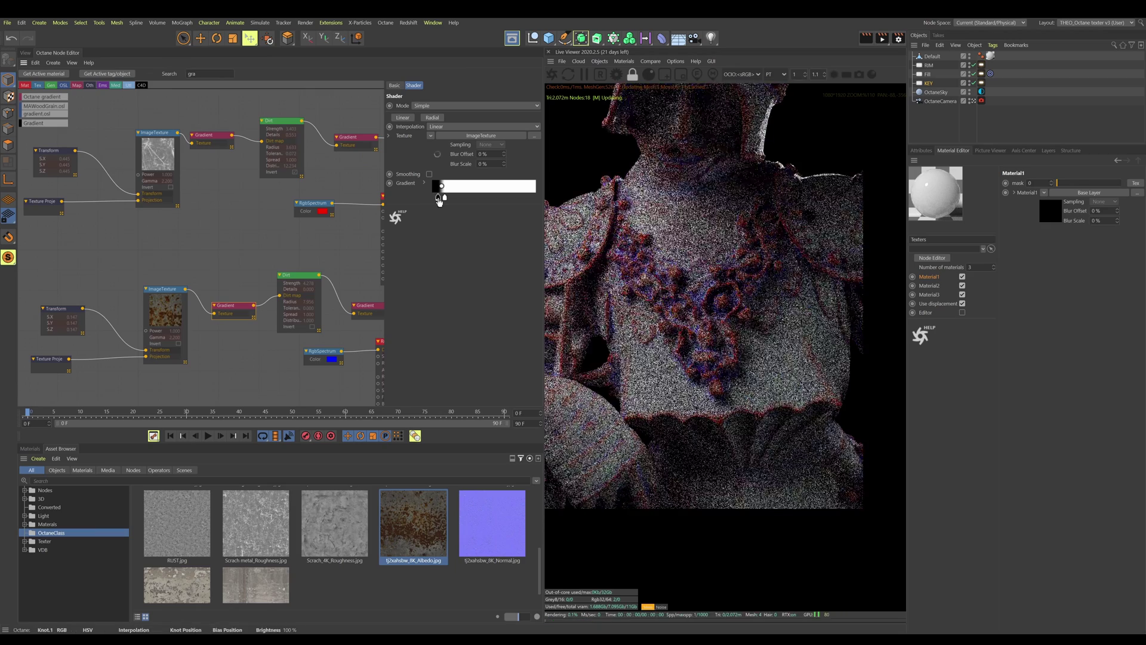
scroll(737, 360, up, 5)
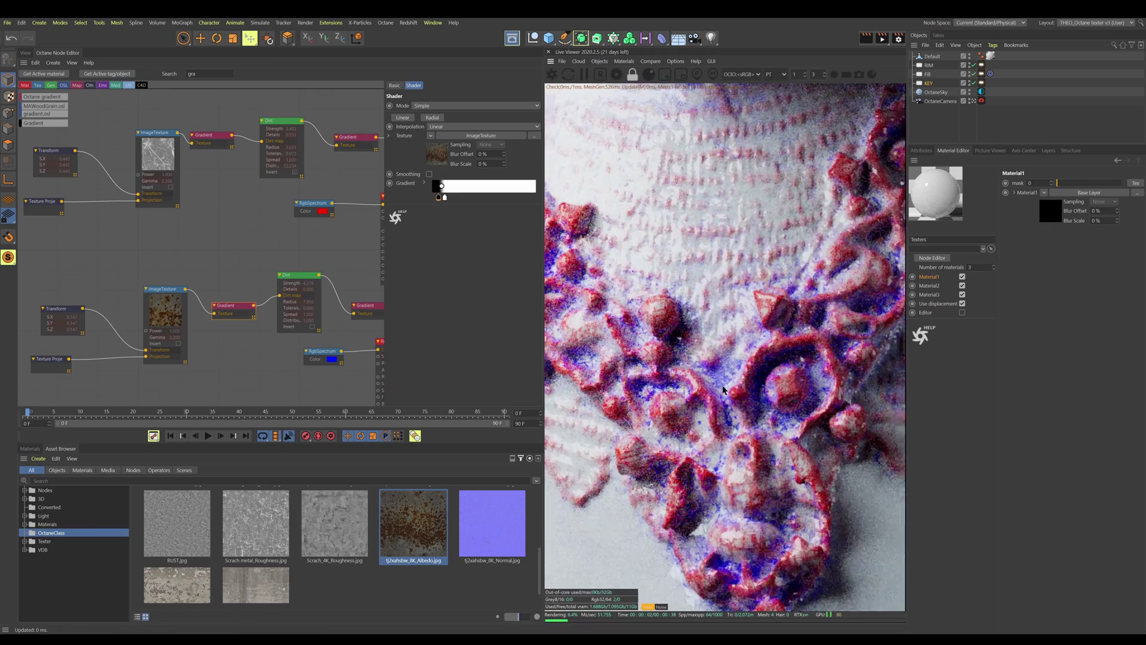
middle_drag(738, 360, 724, 413)
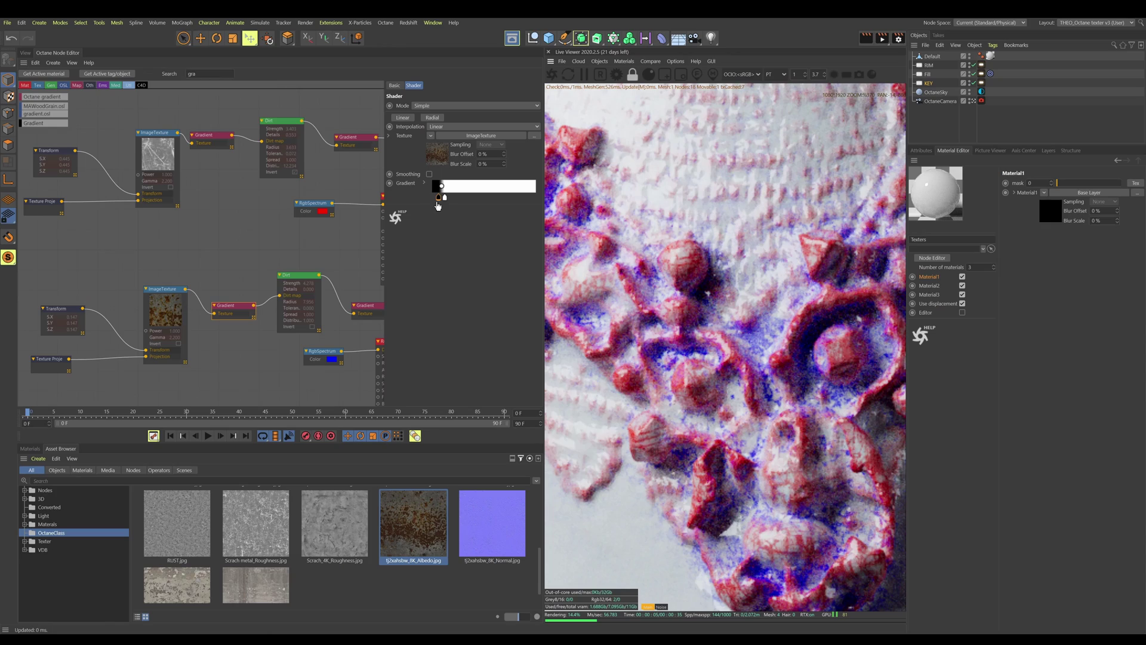
Limit the render to a region on the chest ornament and place the rust Gradient's white knot about a third along, with black at the start
drag(438, 199, 450, 199)
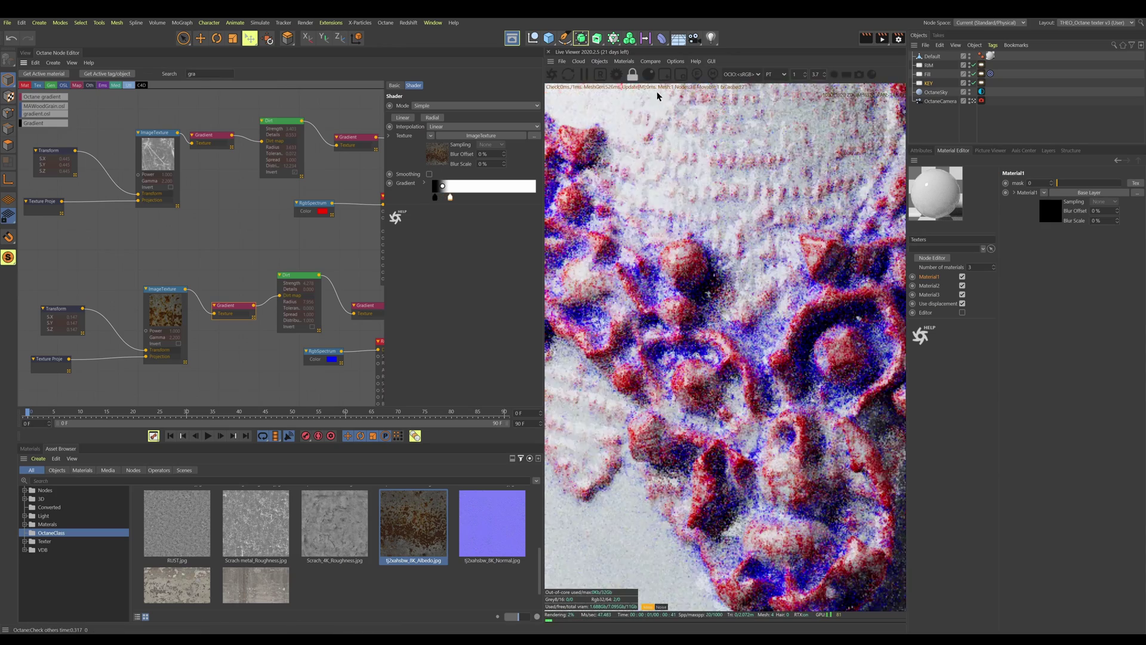
click(680, 74)
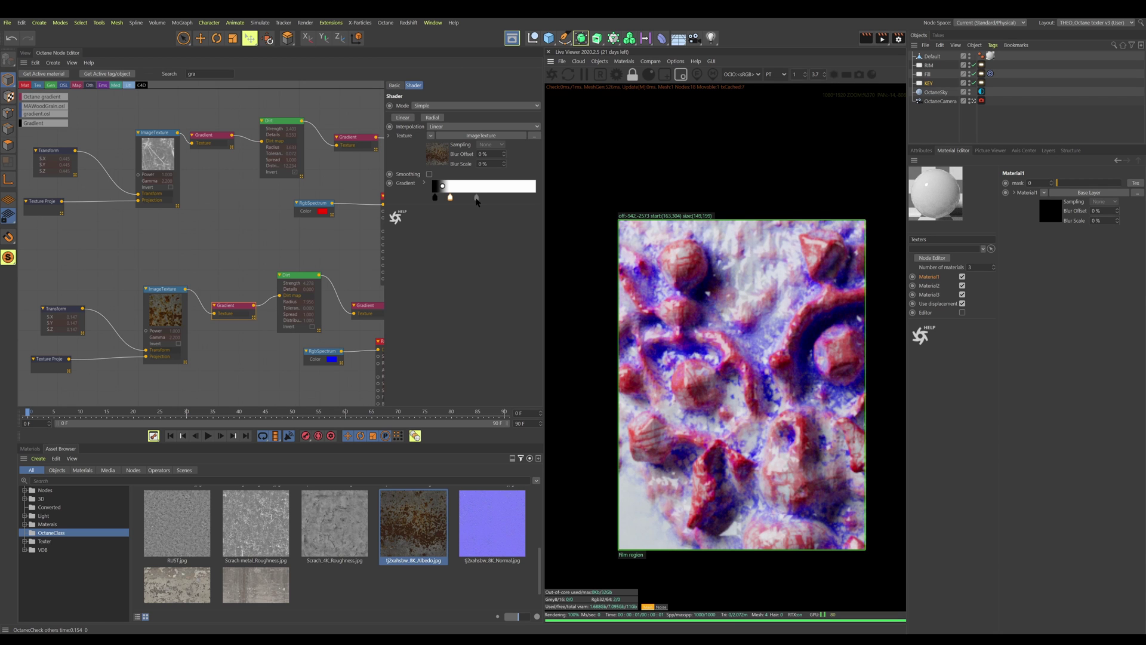
mouse_move(450, 198)
mouse_down()
mouse_move(475, 199)
mouse_move(432, 199)
mouse_up()
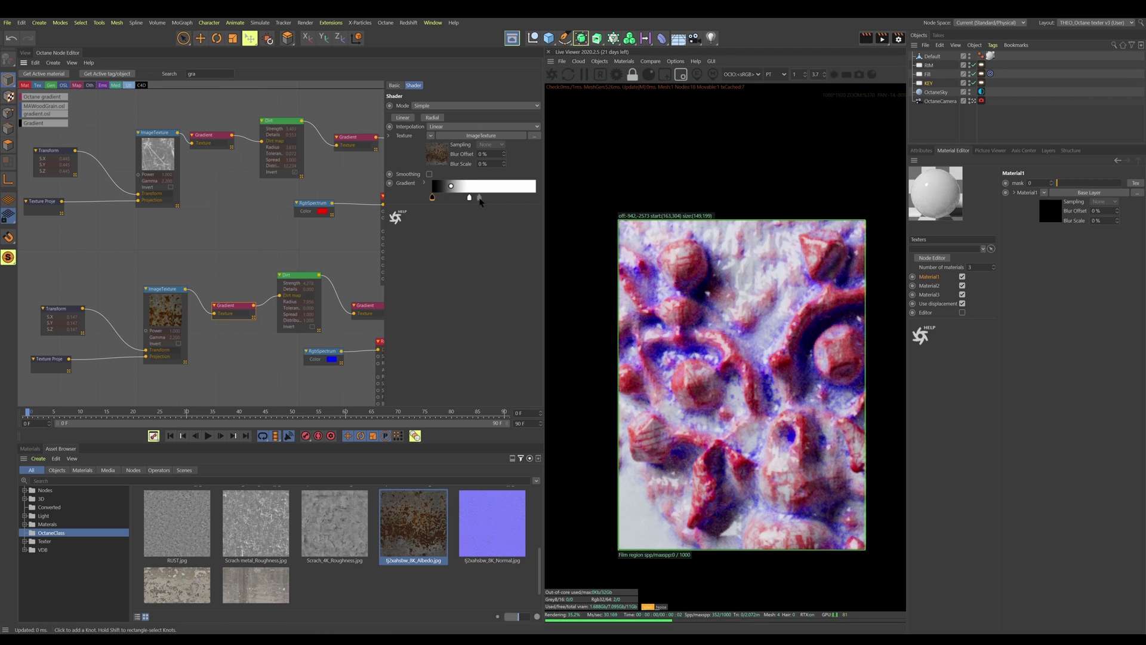
Set the rust Dirt node's Strength to about 5.93, Details 0.31, Radius 4.72 cm, Tolerance 0.06 and Distribution 26.3, and check the whole statue
click(299, 281)
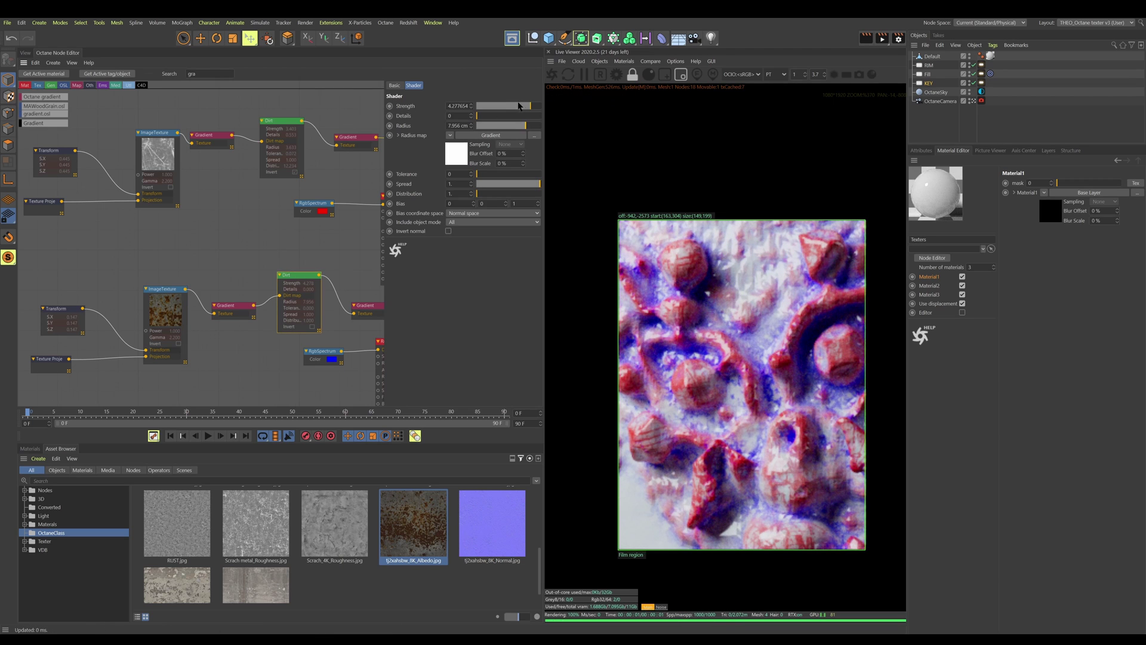
drag(518, 105, 497, 117)
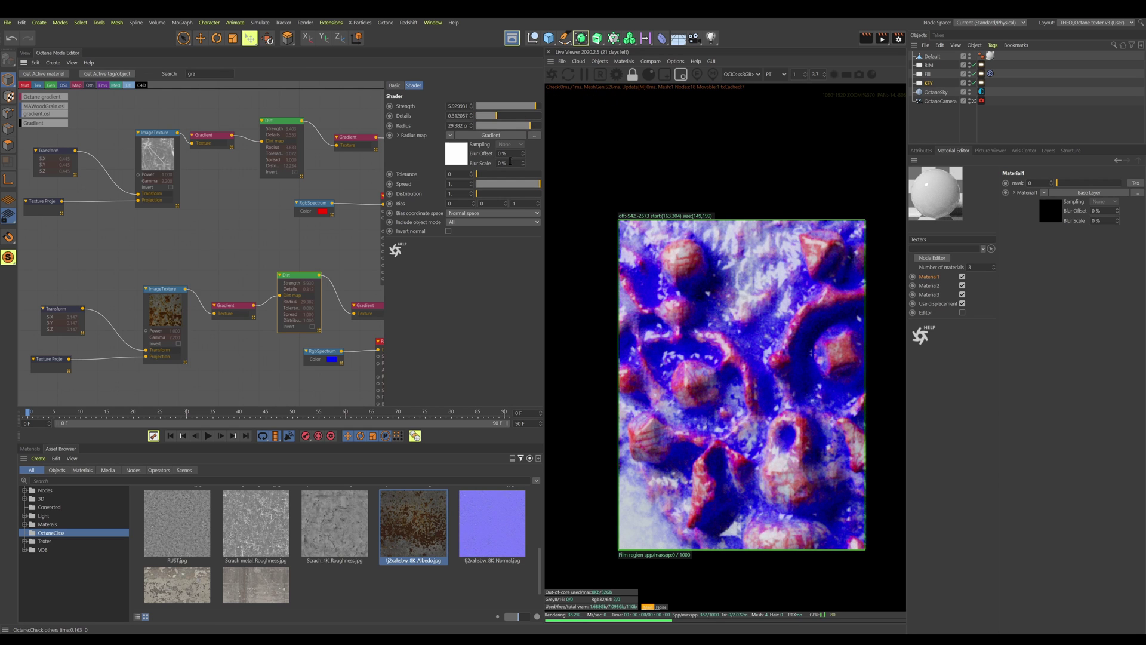
drag(494, 175, 493, 194)
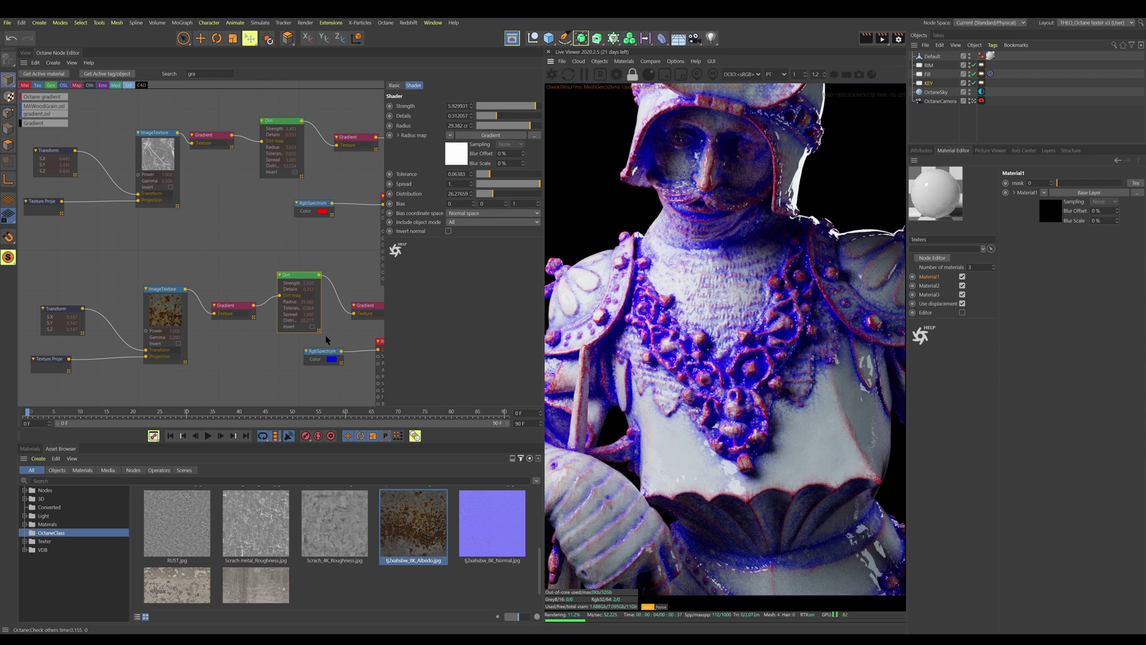
click(522, 127)
scroll(703, 372, down, 3)
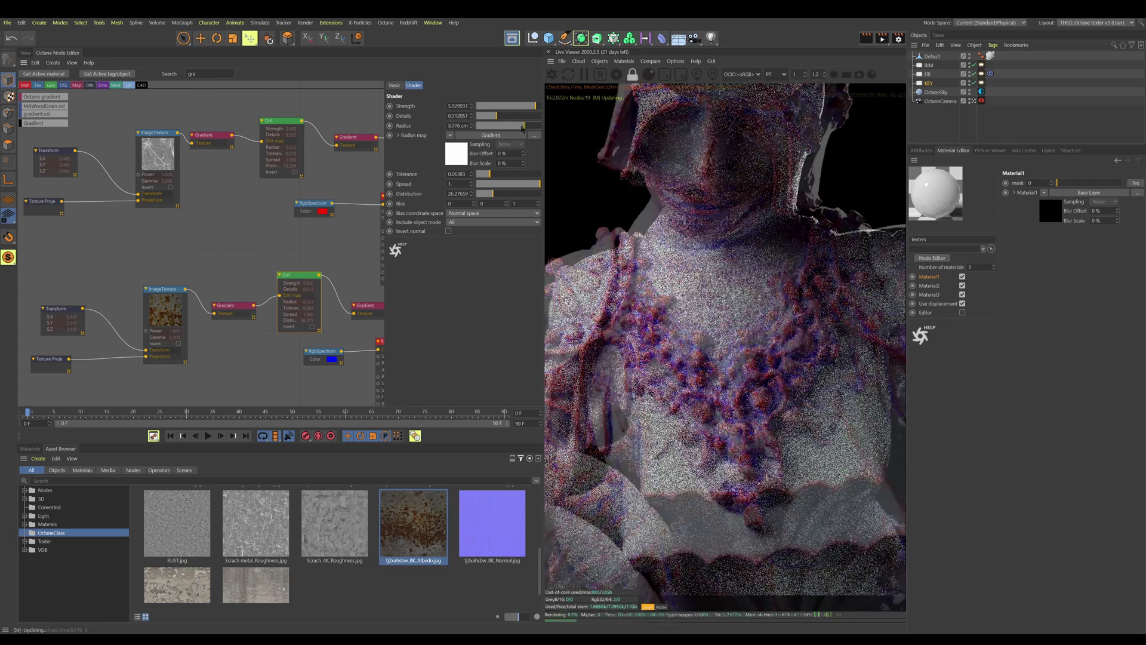
scroll(702, 371, down, 3)
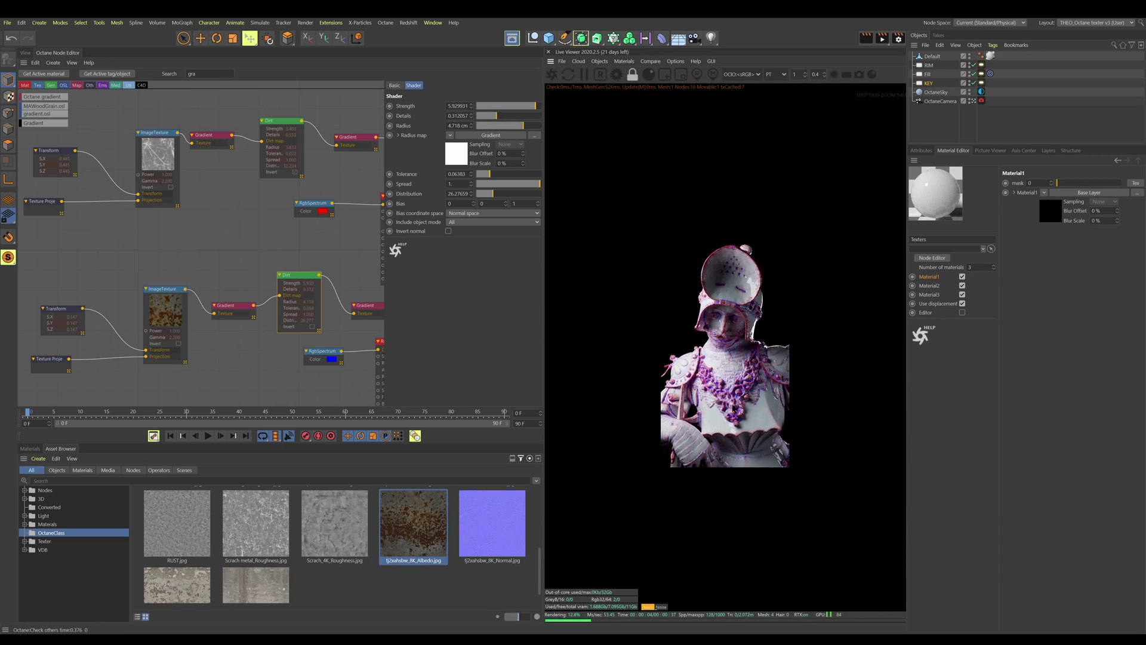